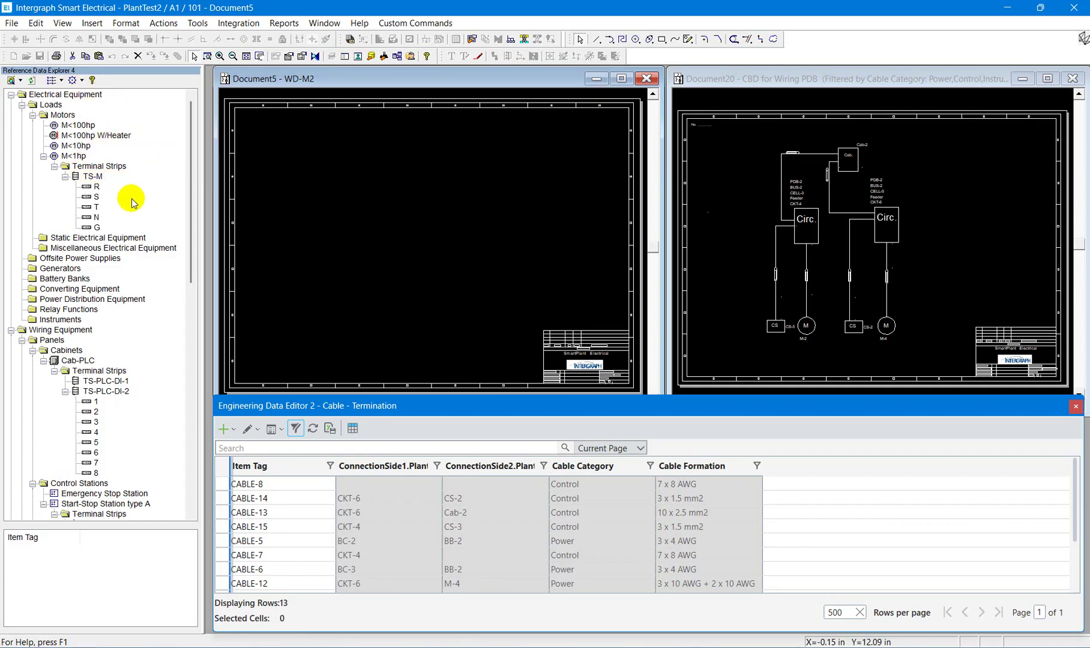
Review the reference terminal strips and the conductors of connection type R-TS-CKT-Cntrl-10t, and close the Reference Data Explorer
left_click_drag(191, 229, 192, 372)
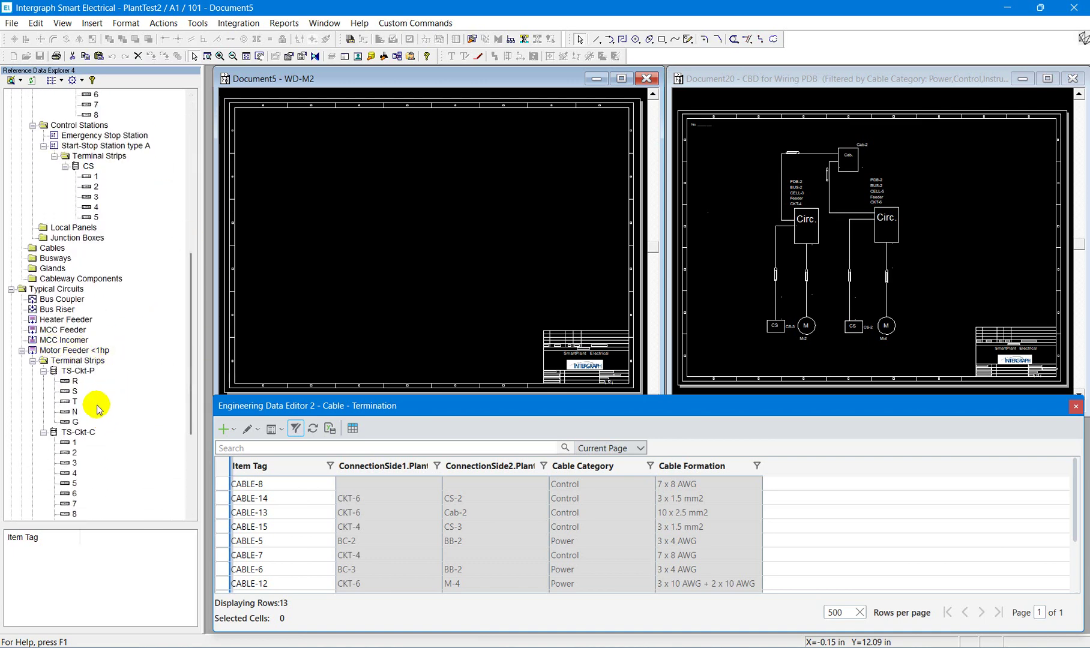
scroll(143, 384, "up", 4)
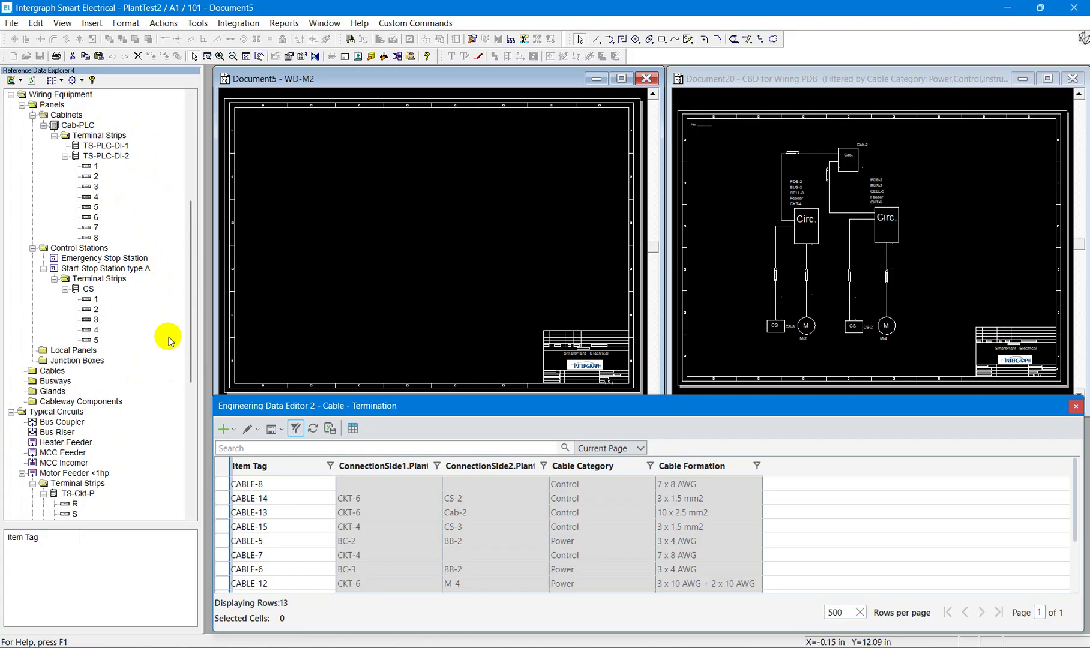
scroll(166, 339, "down", 10)
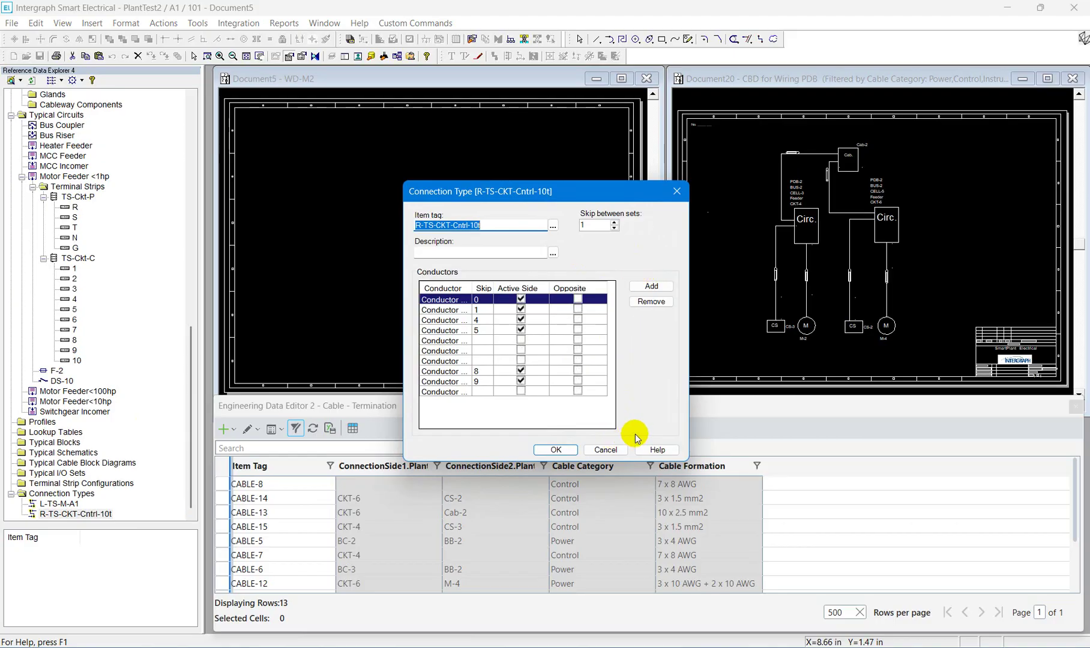
left_click(605, 450)
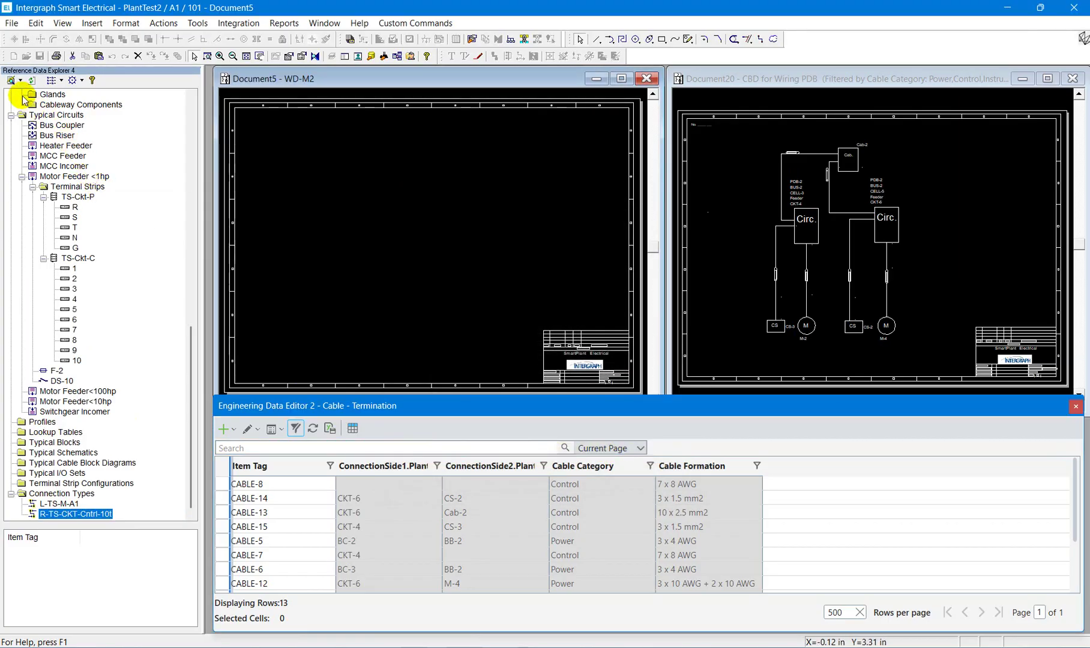
right_click(19, 72)
left_click(32, 117)
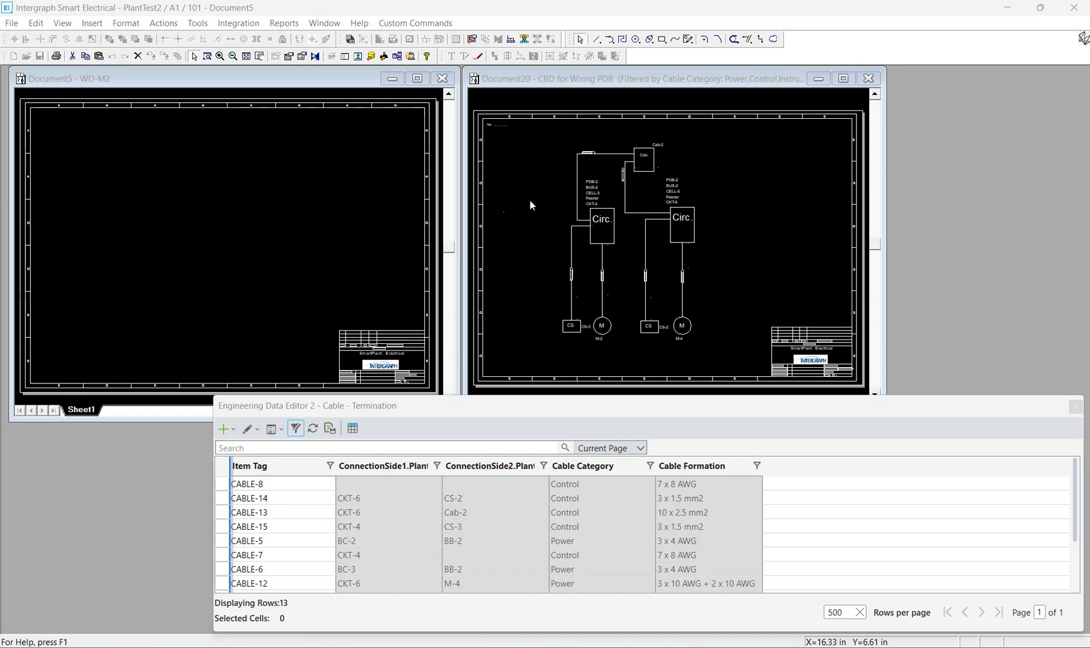
Select everything in the cable block diagram, run the CustomSelApplyTypicalTerminalStrip.dll custom command, and include all listed items
left_click(498, 126)
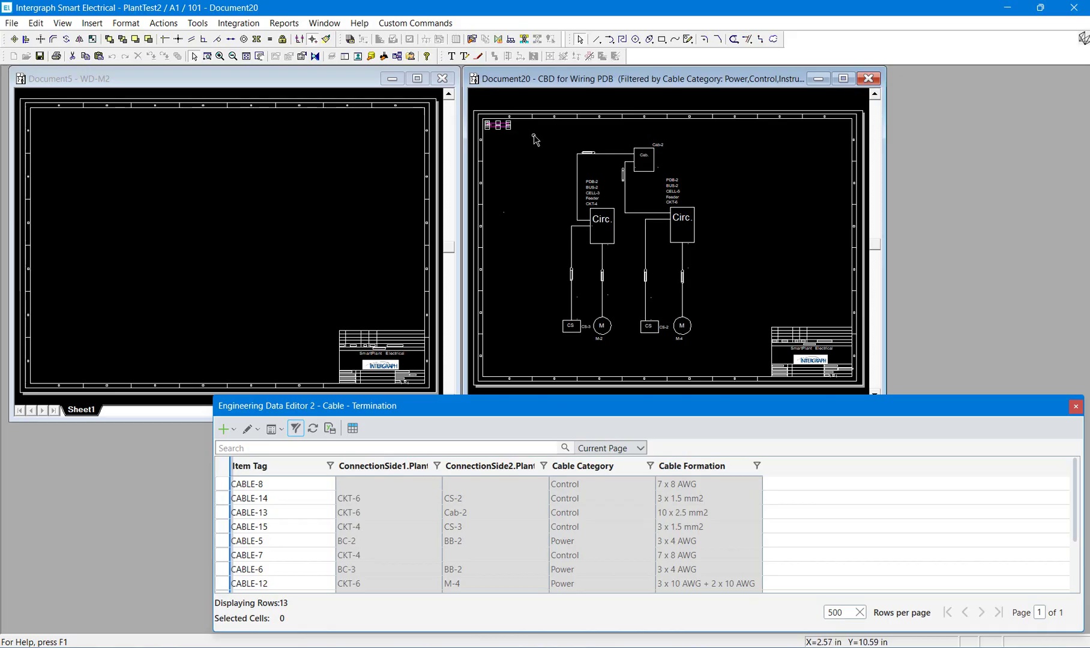
left_click_drag(530, 126, 766, 356)
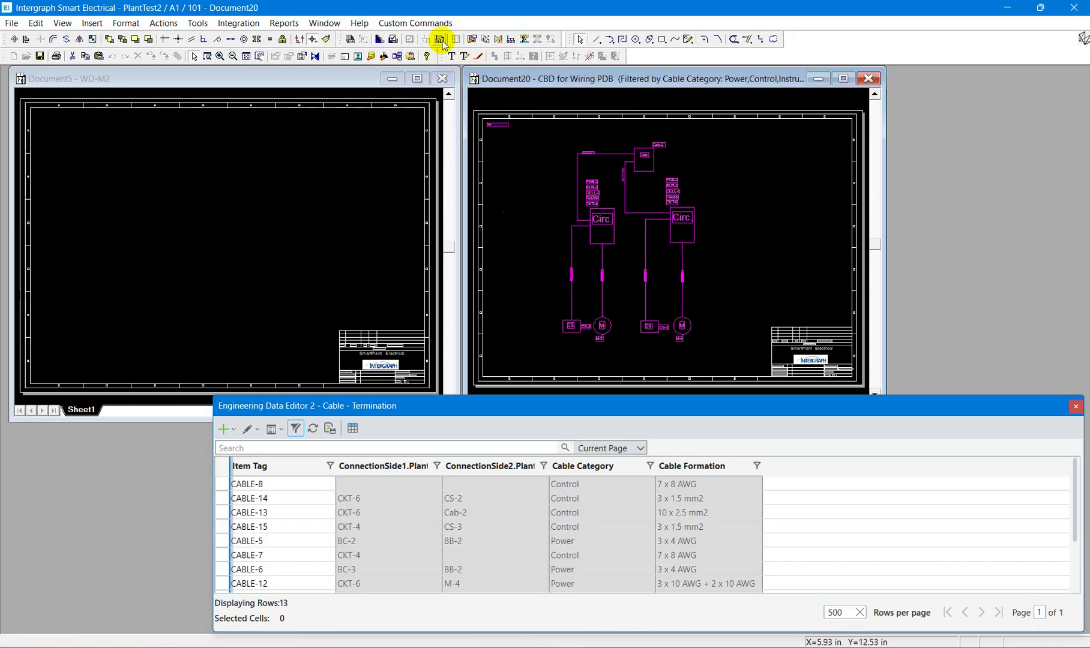
left_click(416, 24)
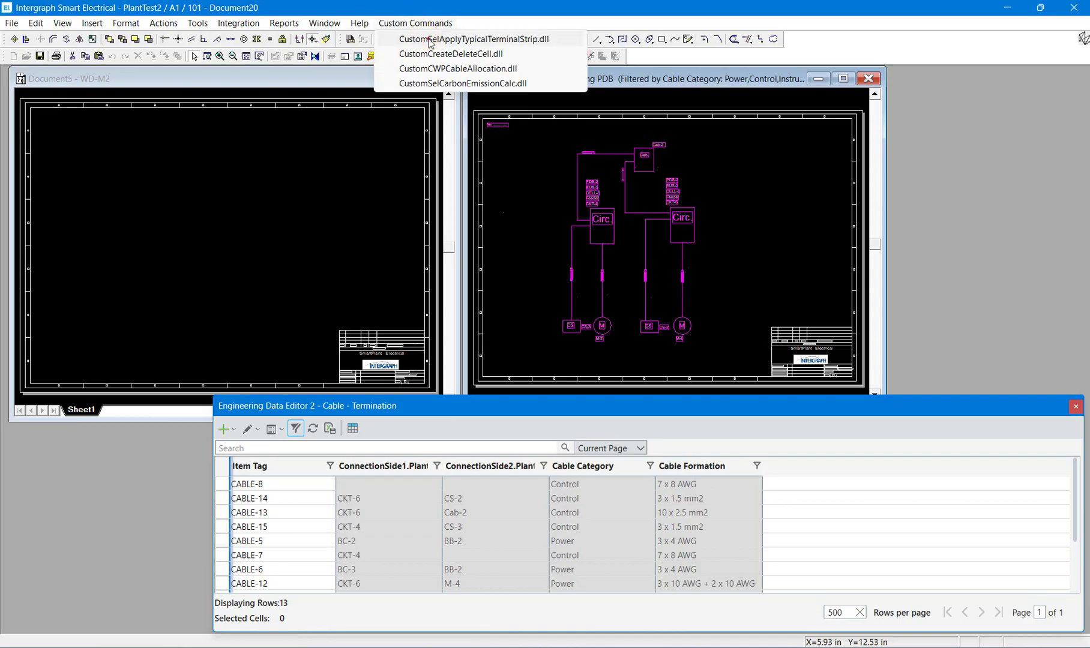
left_click(430, 41)
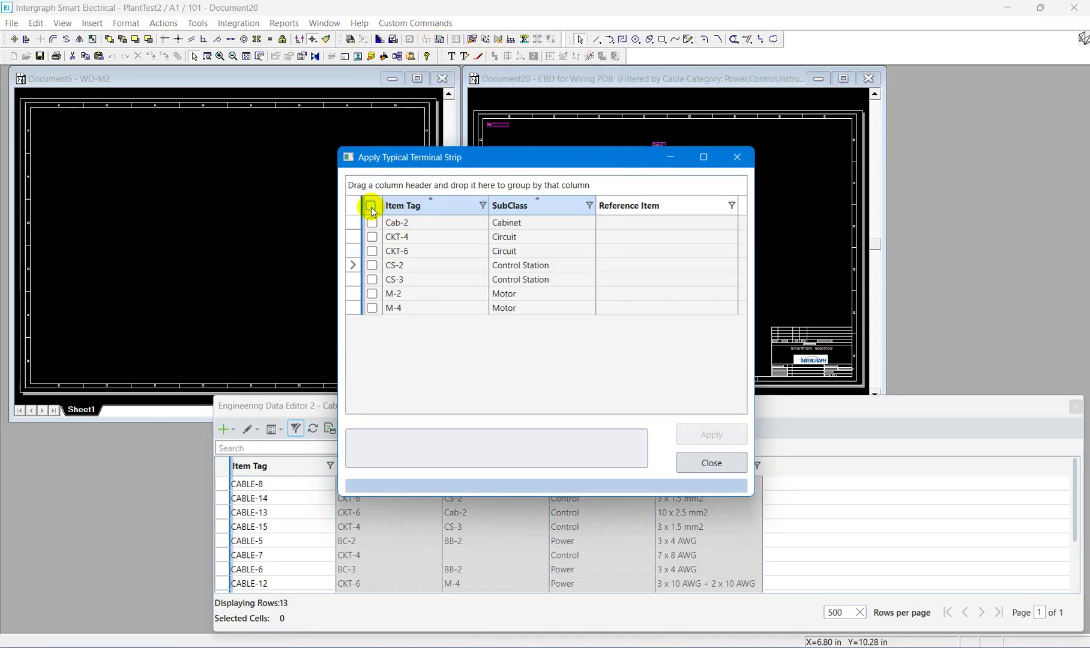
left_click(370, 207)
Assign reference item Cab-PLC to cabinet Cab-2, and Motor Feeder <1hp to circuits CKT-4 and CKT-6
left_click(732, 222)
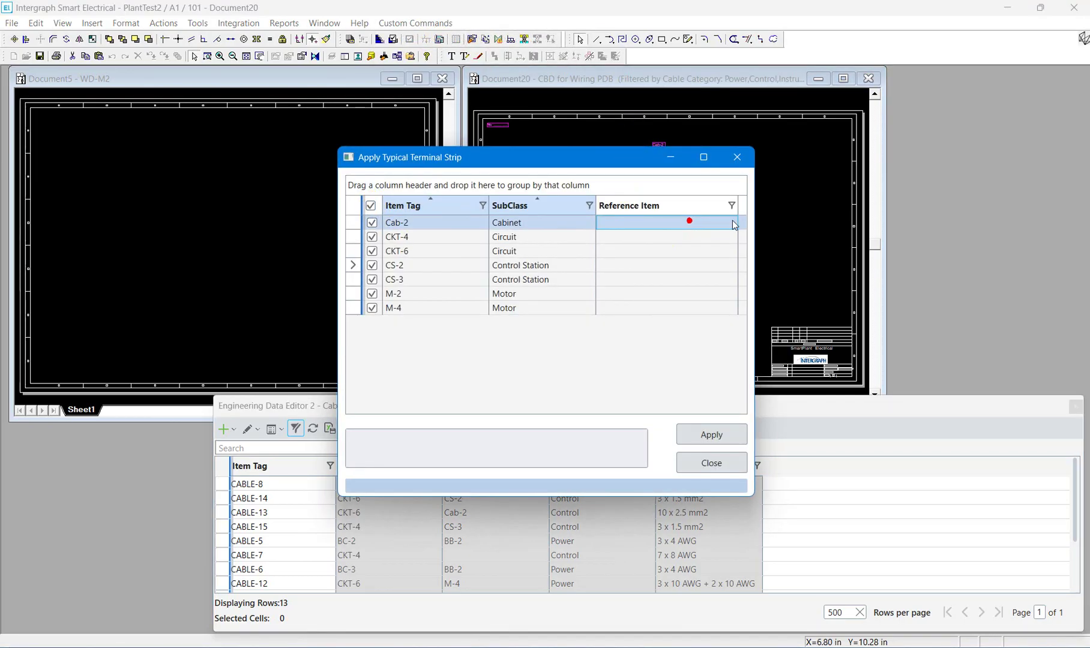
left_click(733, 222)
left_click(638, 249)
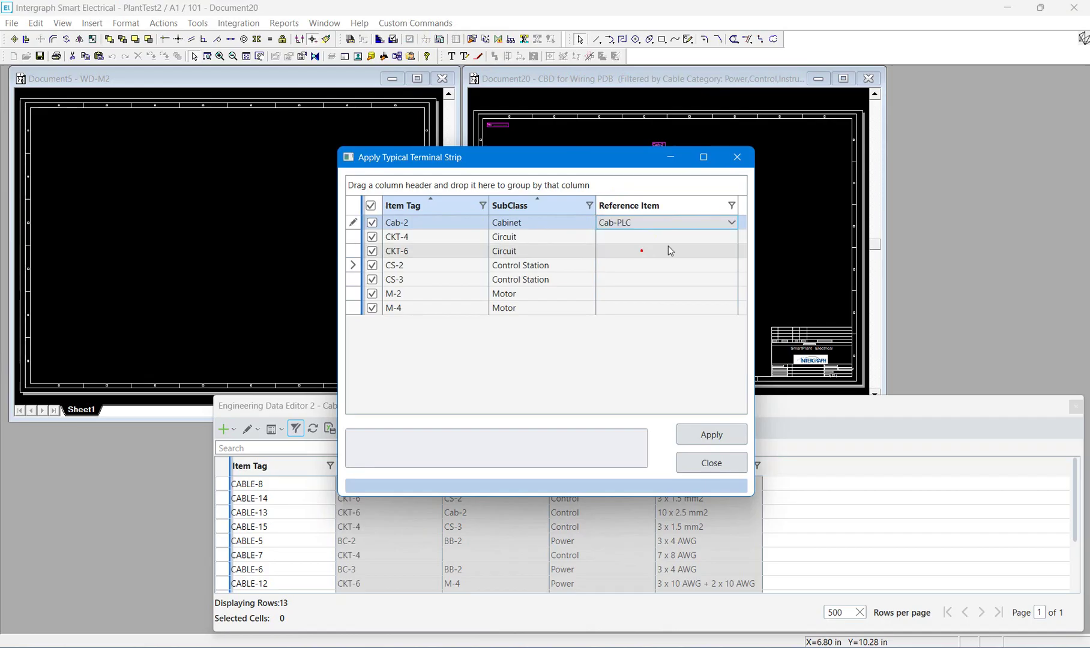
left_click(732, 237)
left_click(732, 237)
left_click(679, 267)
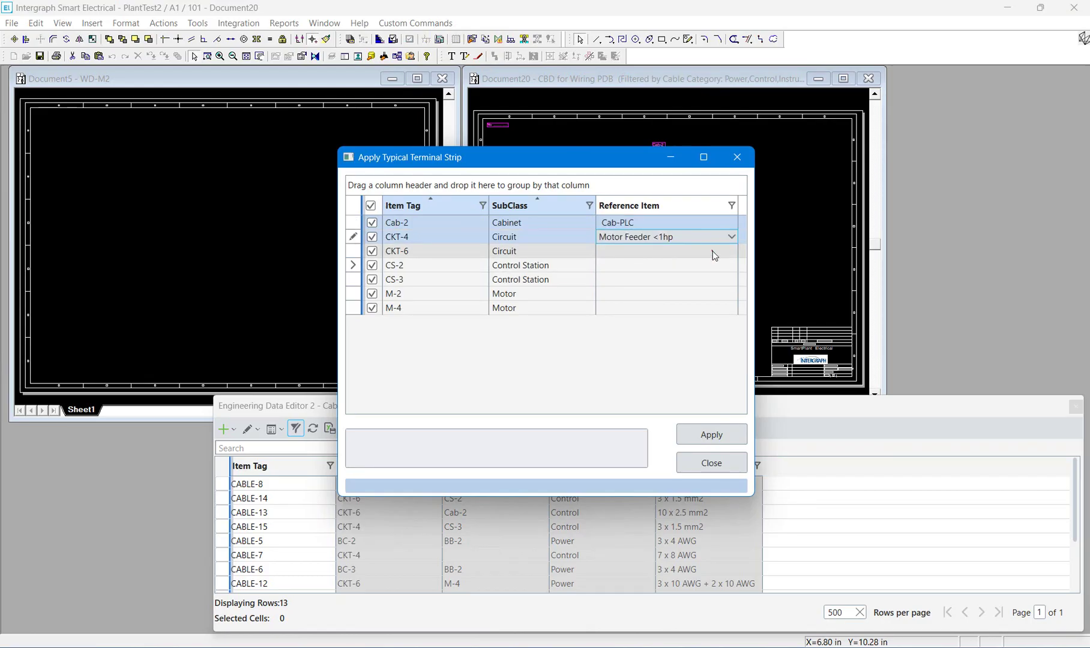
left_click(734, 251)
left_click(732, 251)
left_click(661, 280)
Assign reference item Start-Stop Station type A to control stations CS-2 and CS-3
left_click(720, 266)
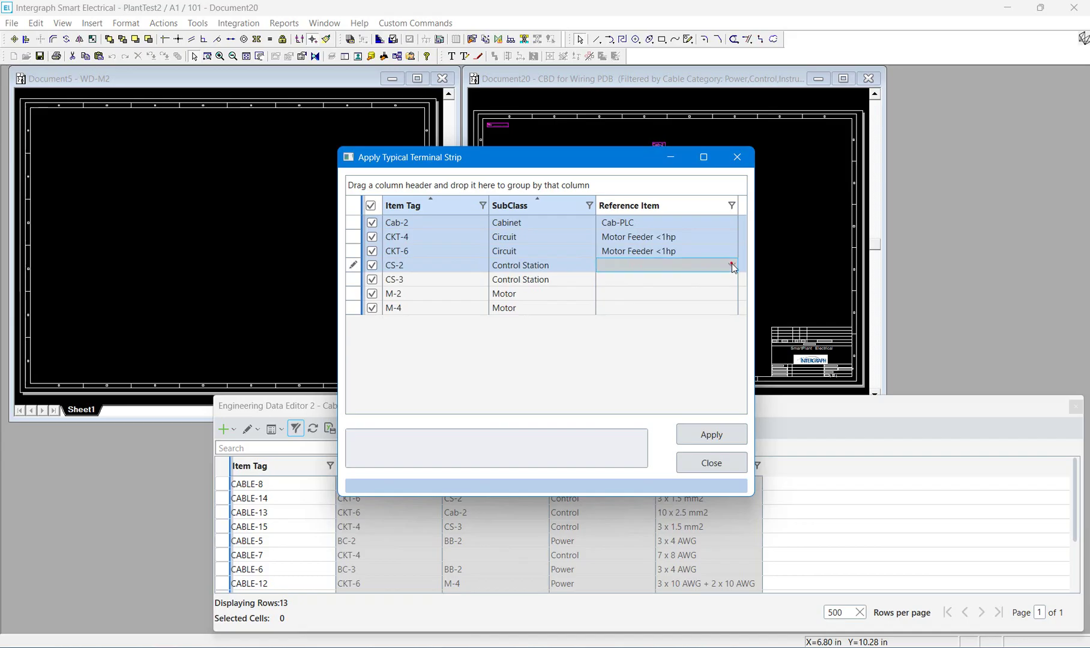
left_click(731, 265)
left_click(692, 294)
left_click(730, 280)
left_click(732, 280)
left_click(690, 302)
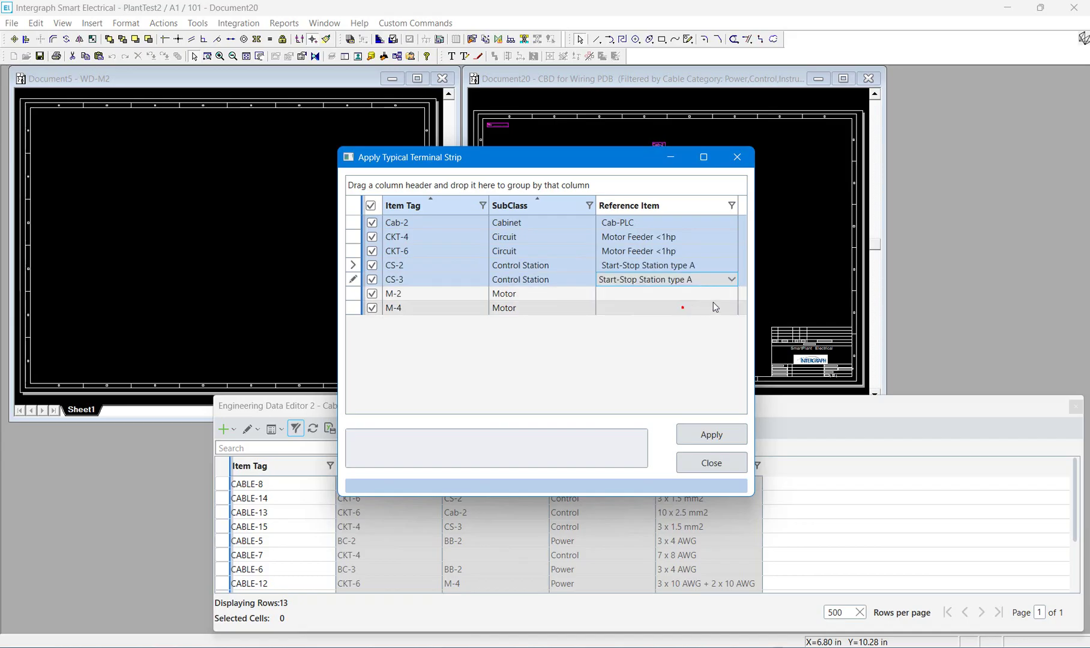
Assign reference item M<1hp to motors M-2 and M-4
left_click(730, 294)
left_click(731, 294)
left_click(661, 321)
left_click(712, 308)
left_click(732, 308)
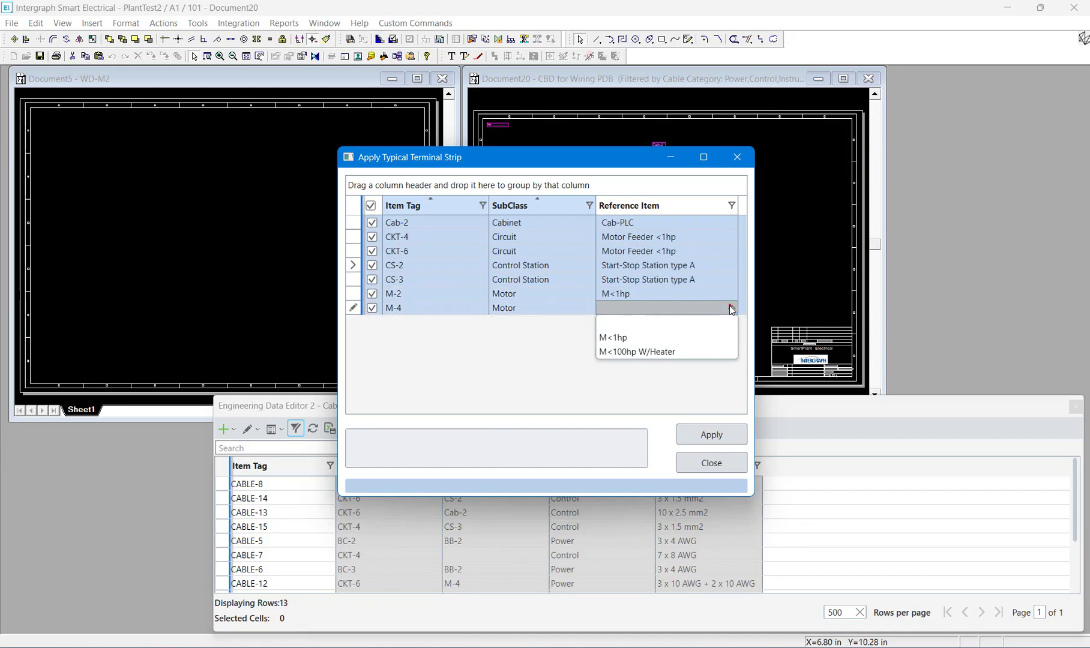
left_click(642, 339)
left_click(551, 307)
Apply the typical terminal strips to the checked items, close the dialog, and clear the drawing selection
left_click(690, 433)
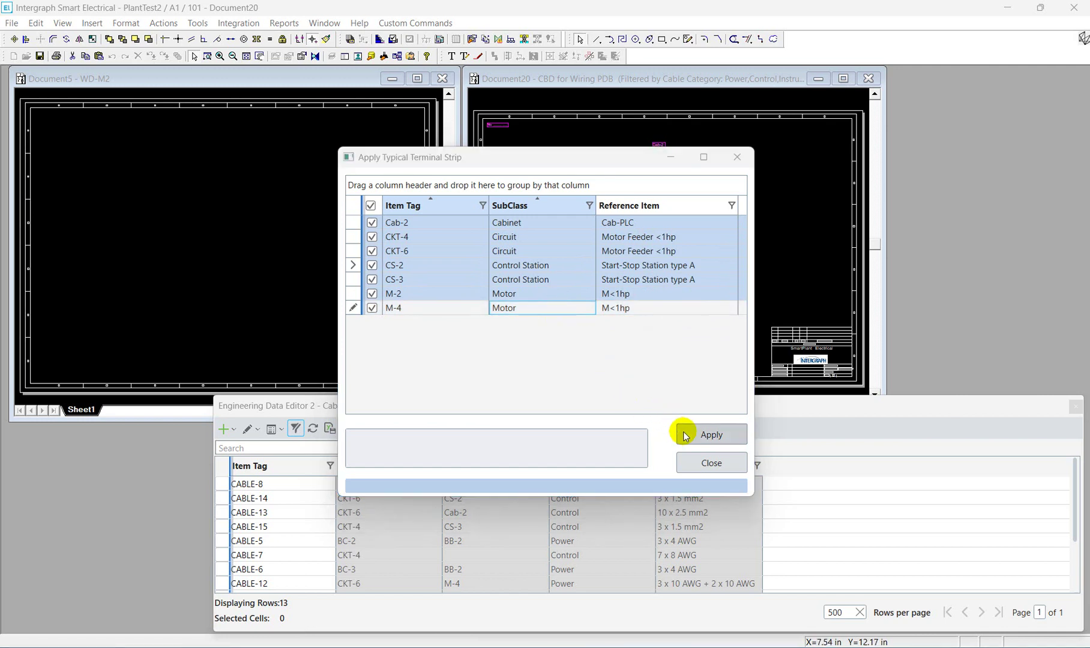
left_click(708, 440)
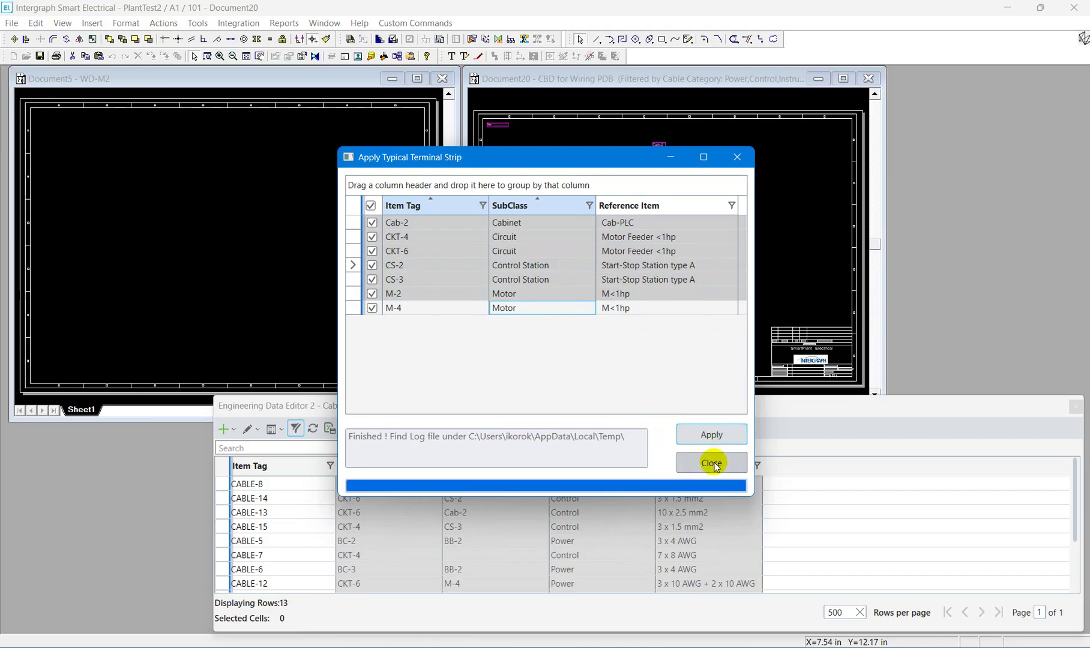
left_click(712, 463)
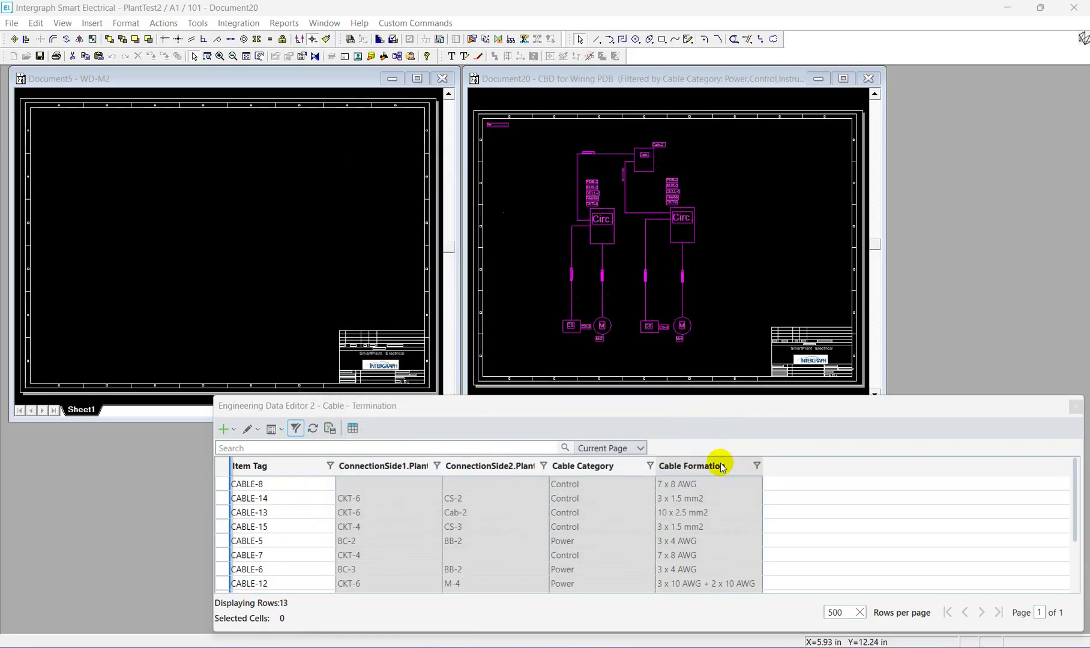
left_click(717, 310)
left_click(722, 321)
Show the related items of motor M-2 and expand control station CS-3 down to its terminals
left_click(600, 325)
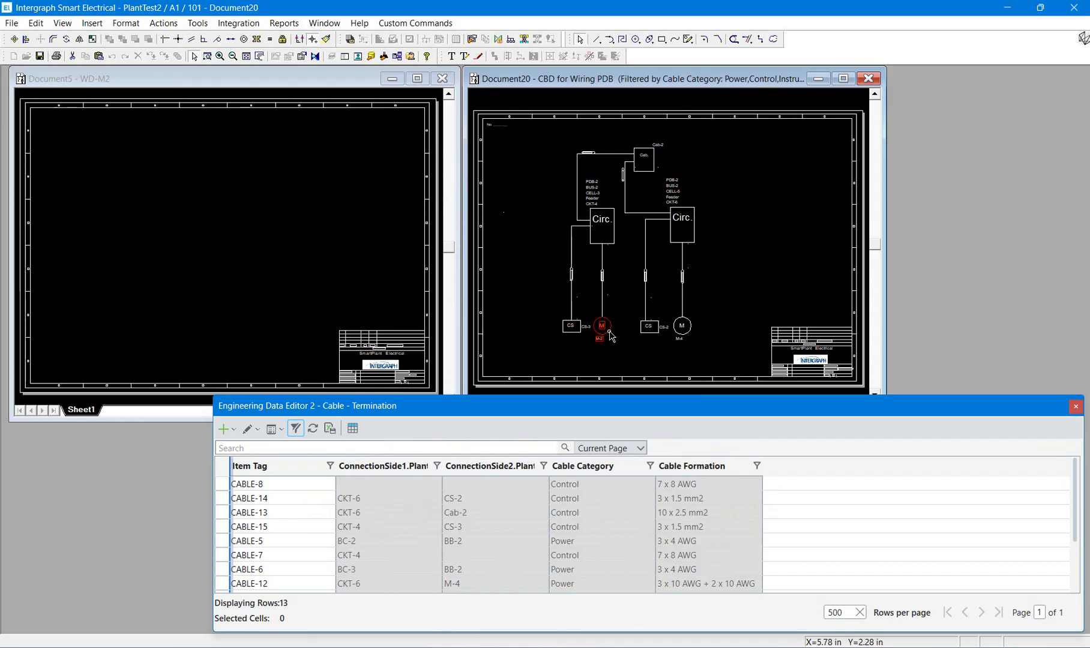
left_click(63, 23)
left_click(160, 124)
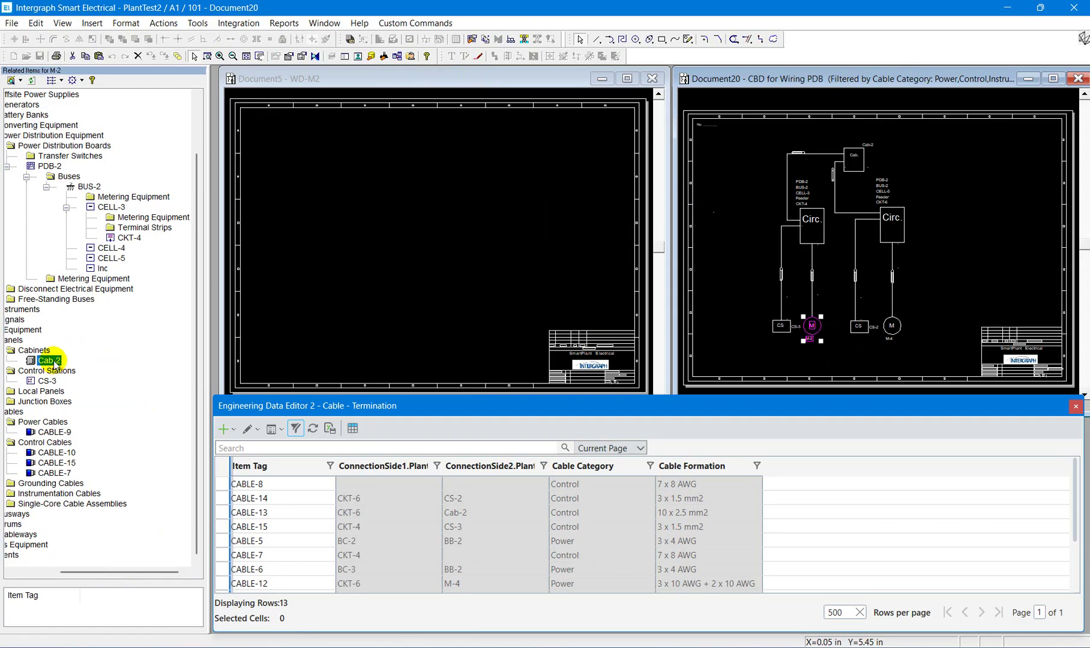
double_click(47, 381)
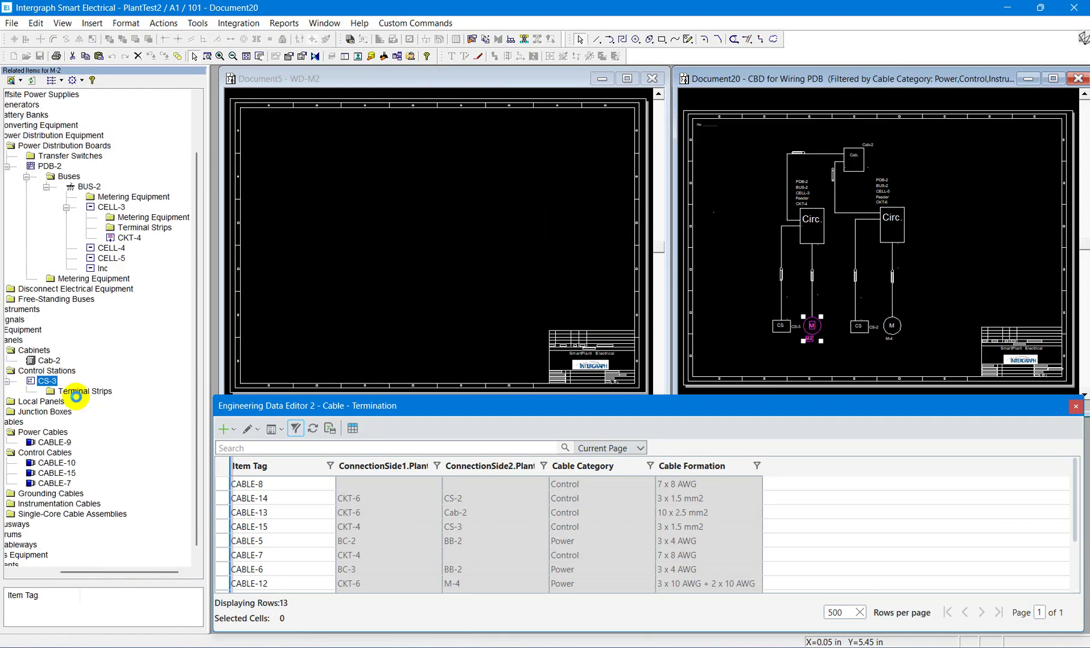
double_click(74, 395)
double_click(91, 402)
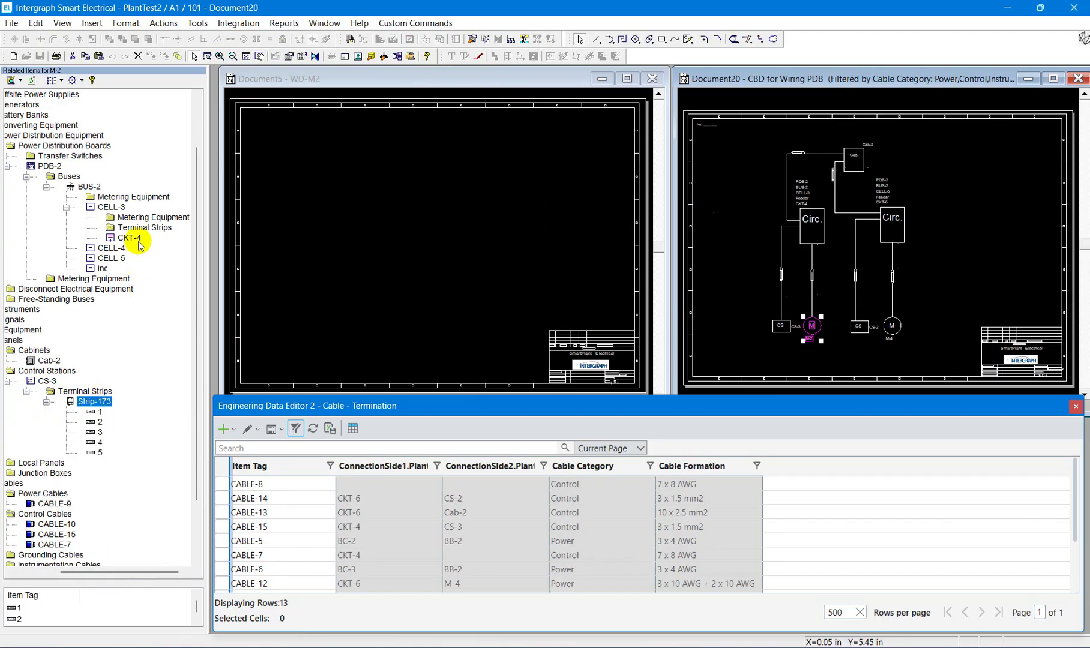
Expand circuit CKT-4 in the related items to show the terminals of both its terminal strips
double_click(133, 238)
double_click(157, 258)
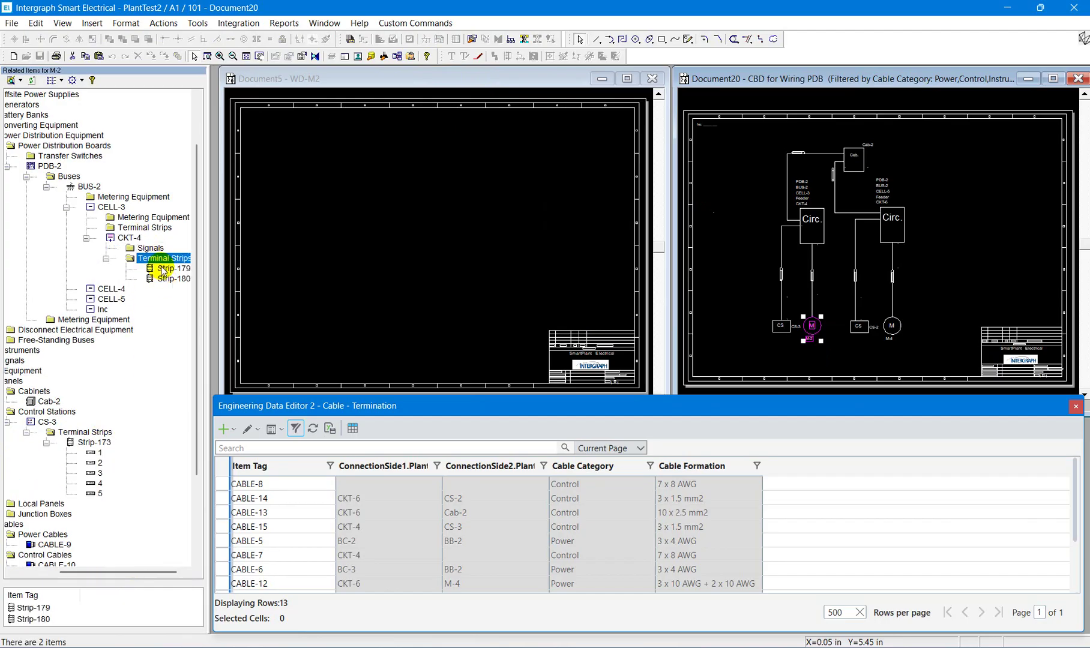
double_click(162, 269)
double_click(163, 329)
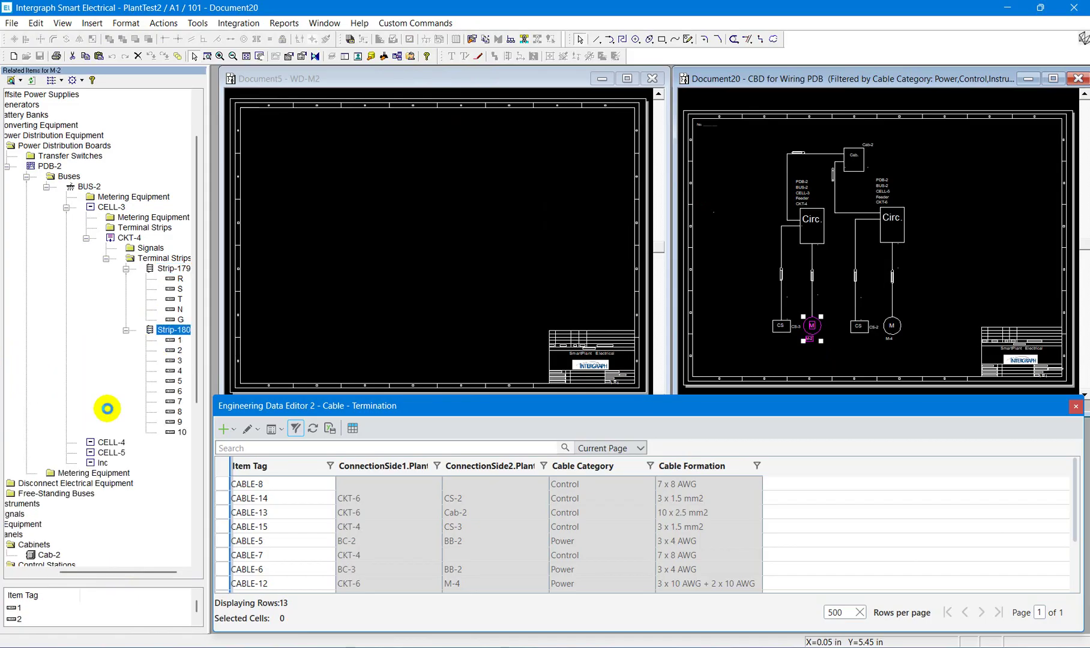
Expand cabinet Cab-2 in the related items to show the terminals of both its terminal strips
scroll(107, 409, "down", 4)
double_click(53, 433)
double_click(86, 443)
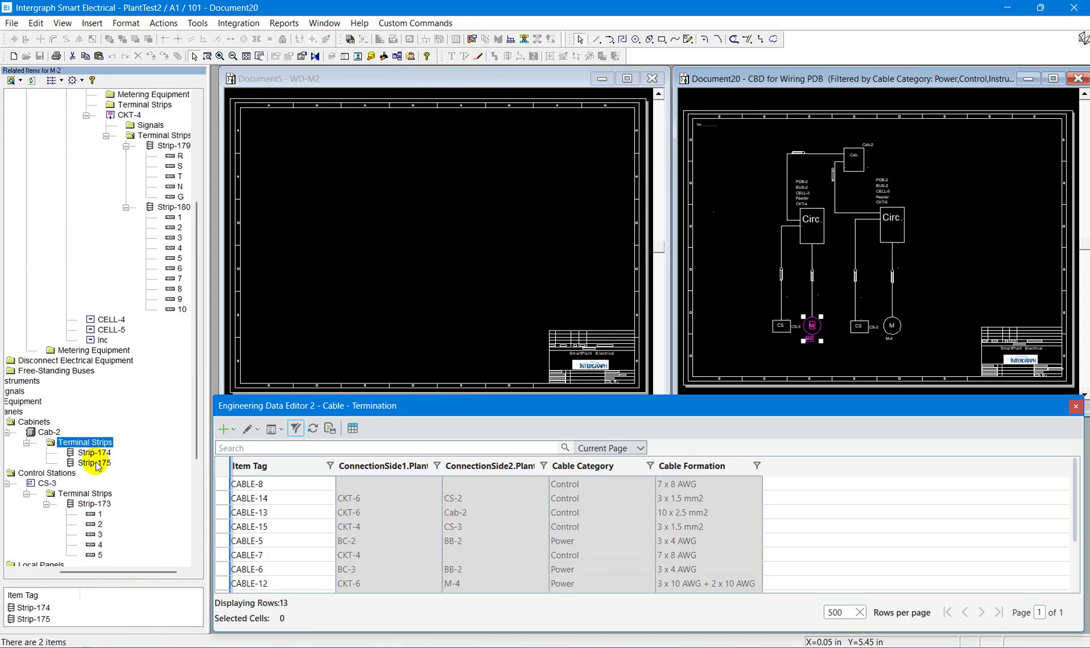
double_click(95, 462)
double_click(93, 453)
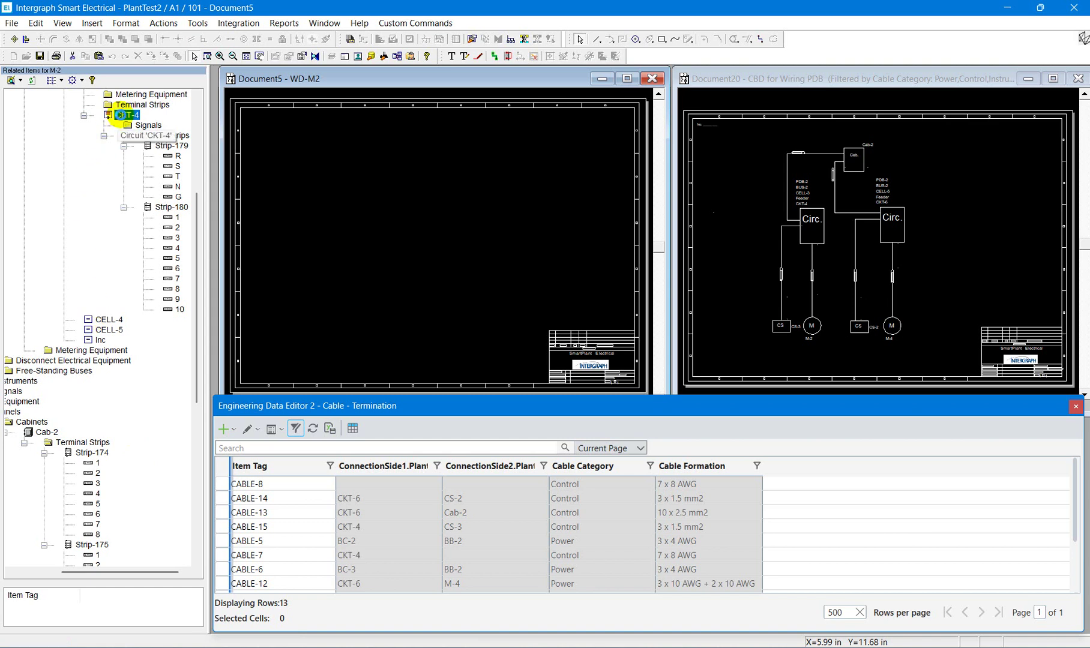
Place circuit CKT-4 in the upper-left corner of the WD-M2 drawing and control station CS-3 on its right side
left_click(114, 117)
left_click_drag(115, 117, 268, 122)
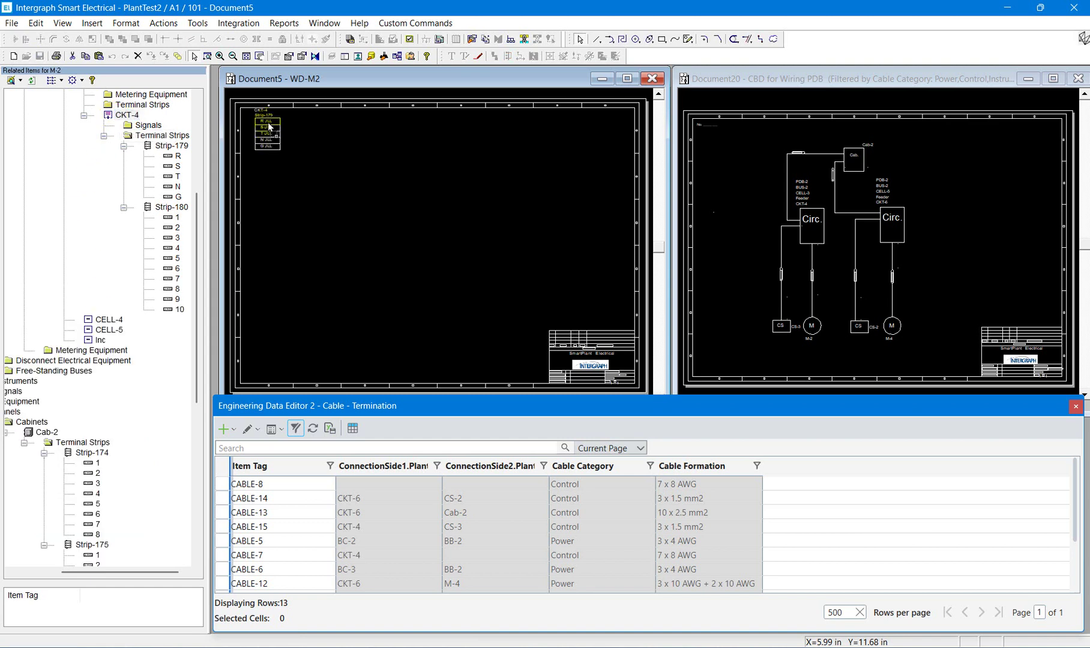
scroll(139, 275, "down", 8)
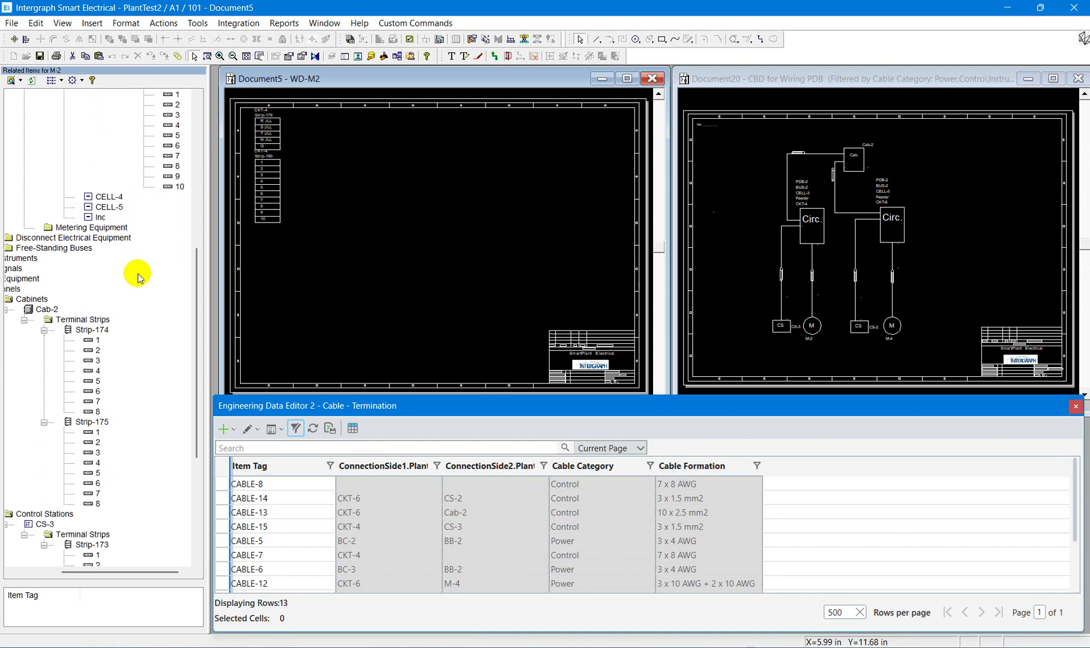
left_click(39, 402)
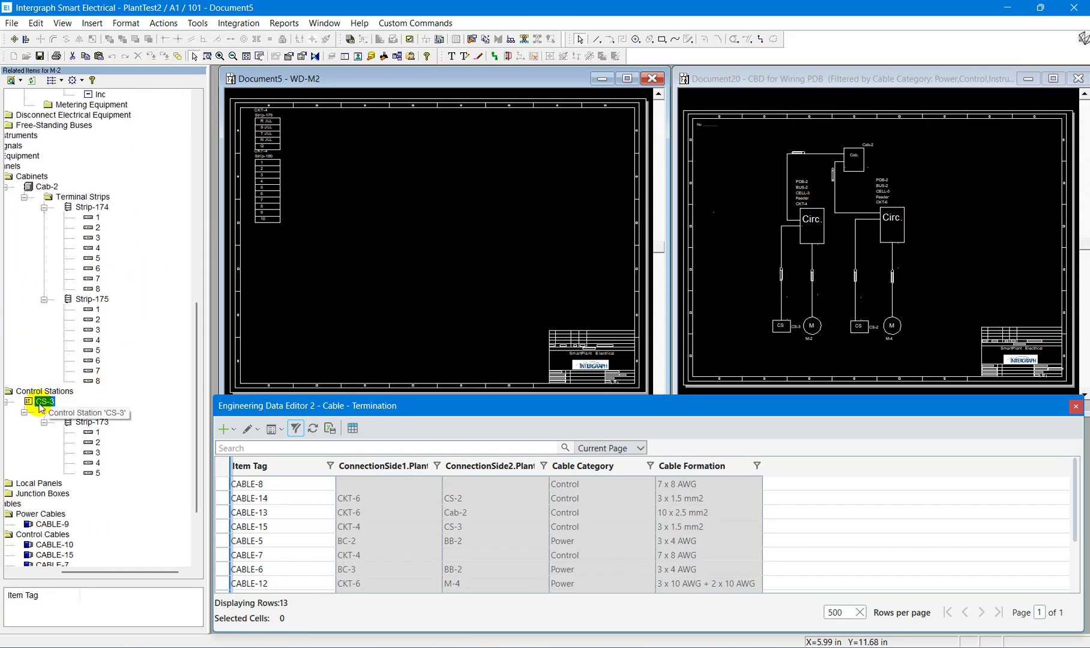
left_click_drag(40, 404, 513, 187)
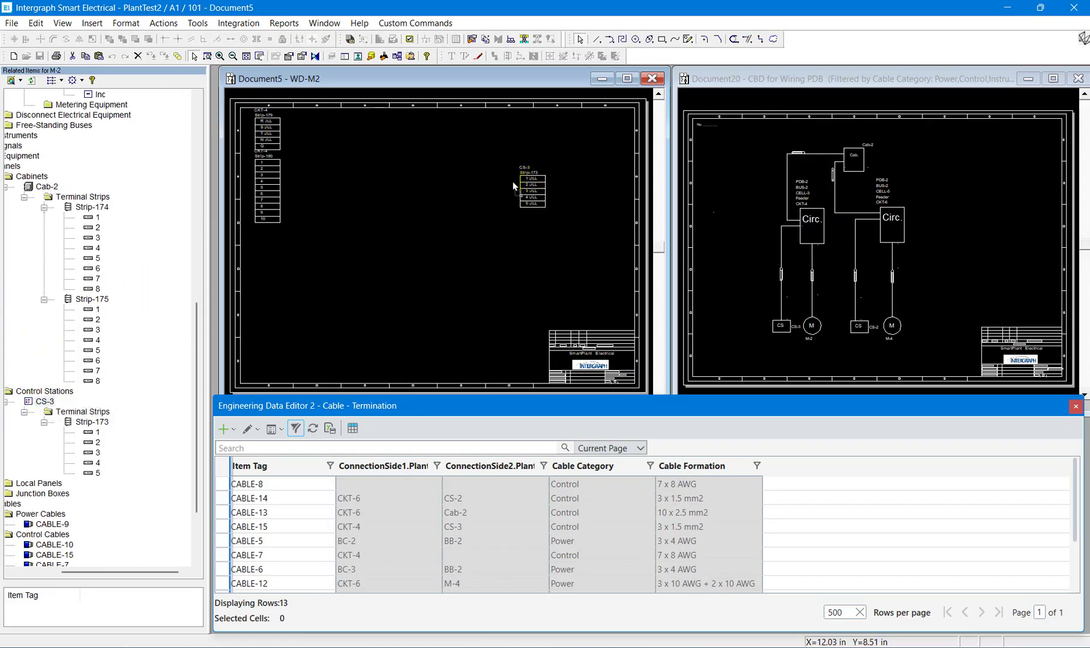
Place motor M-2 on the WD-M2 drawing directly above the CS-3 terminal strip
scroll(96, 222, "up", 15)
left_click(28, 125)
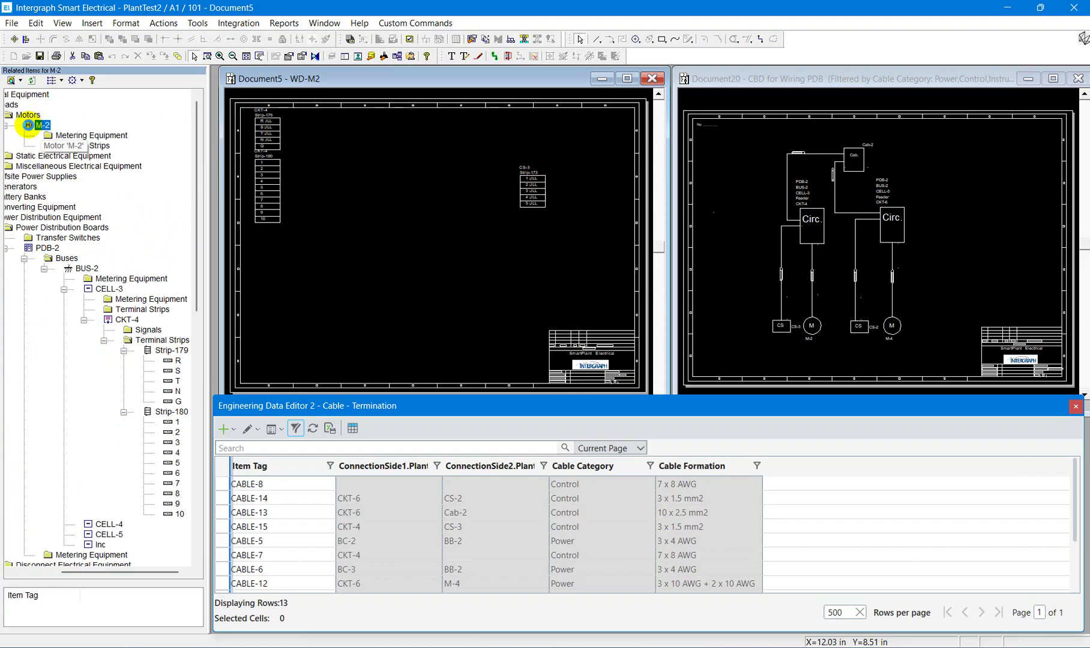
left_click_drag(29, 125, 553, 137)
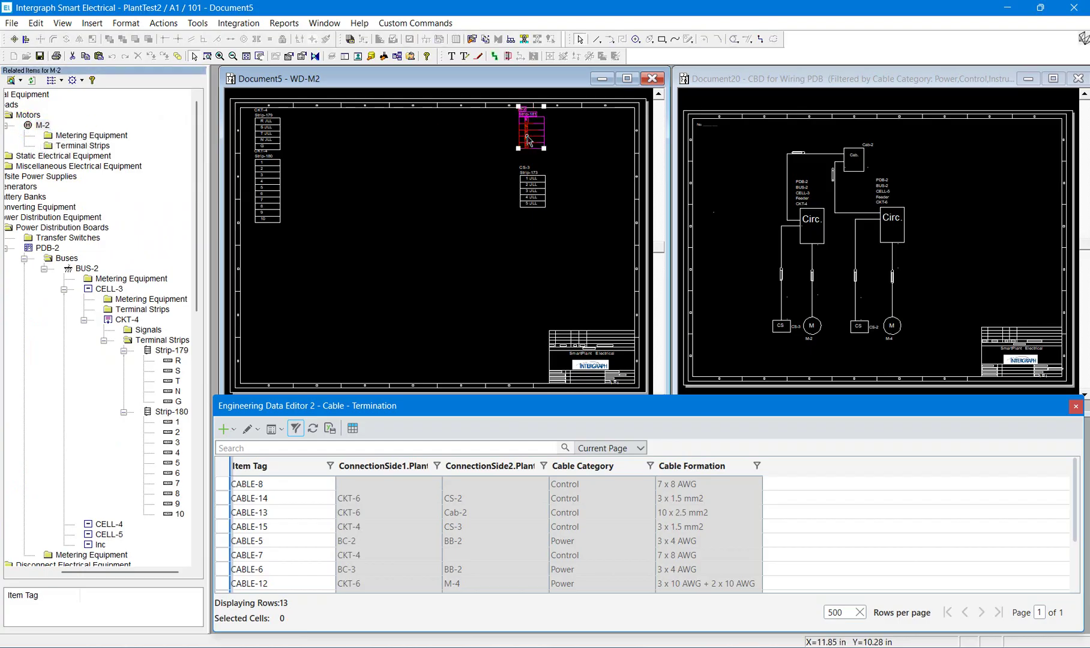
Close the related items of M-2 and show the related items of motor M-4 from the cable block diagram
left_click(19, 81)
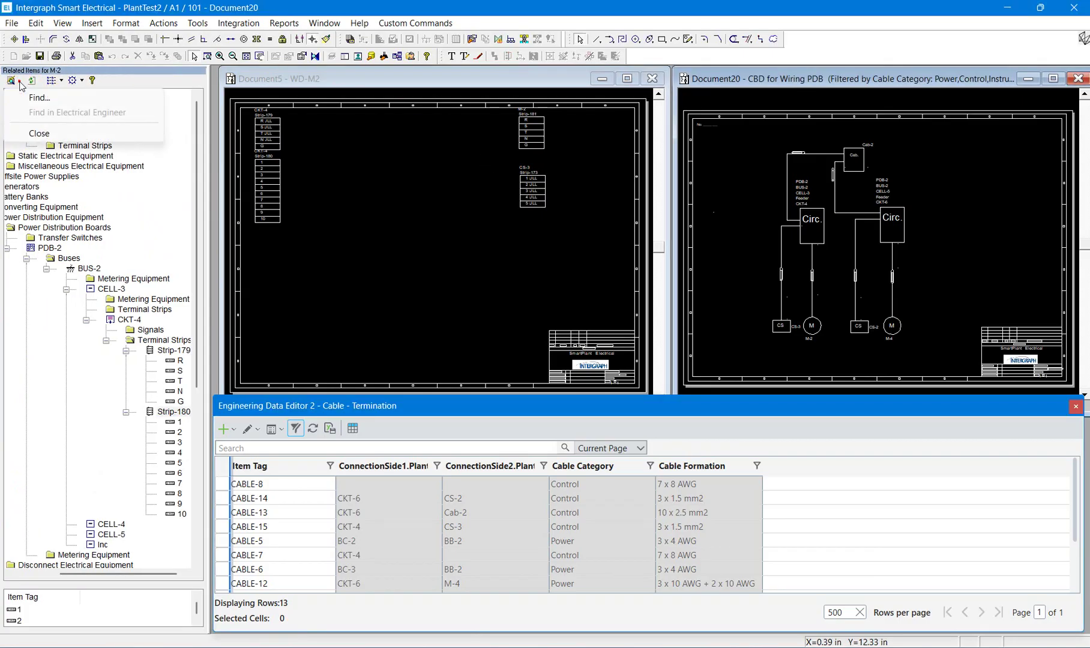
left_click(25, 133)
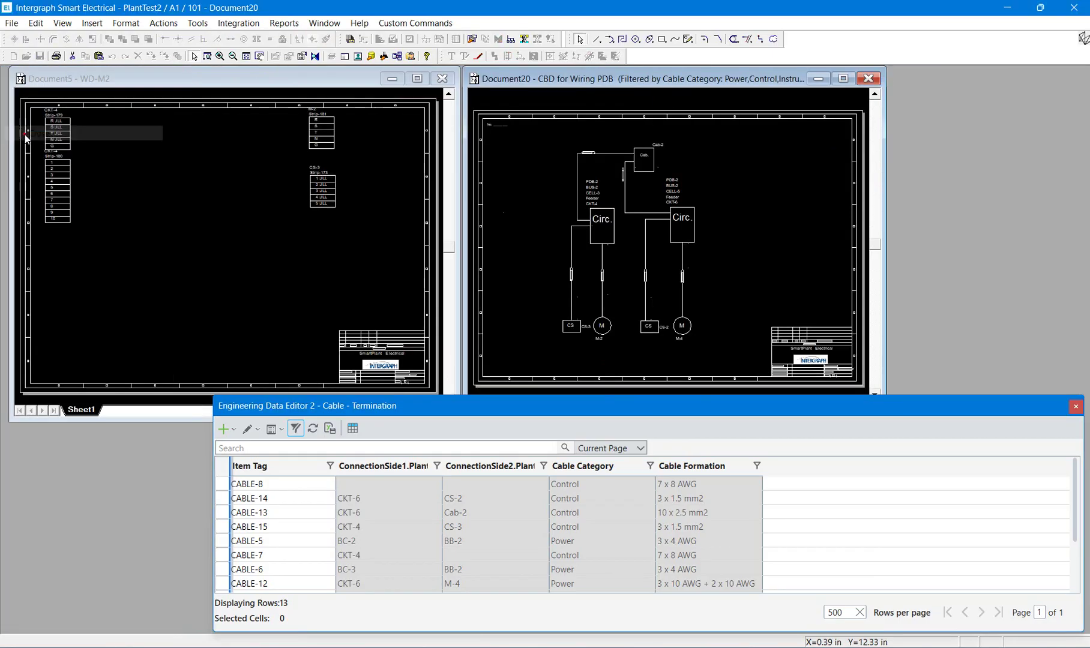
left_click(682, 326)
left_click(78, 22)
left_click(102, 119)
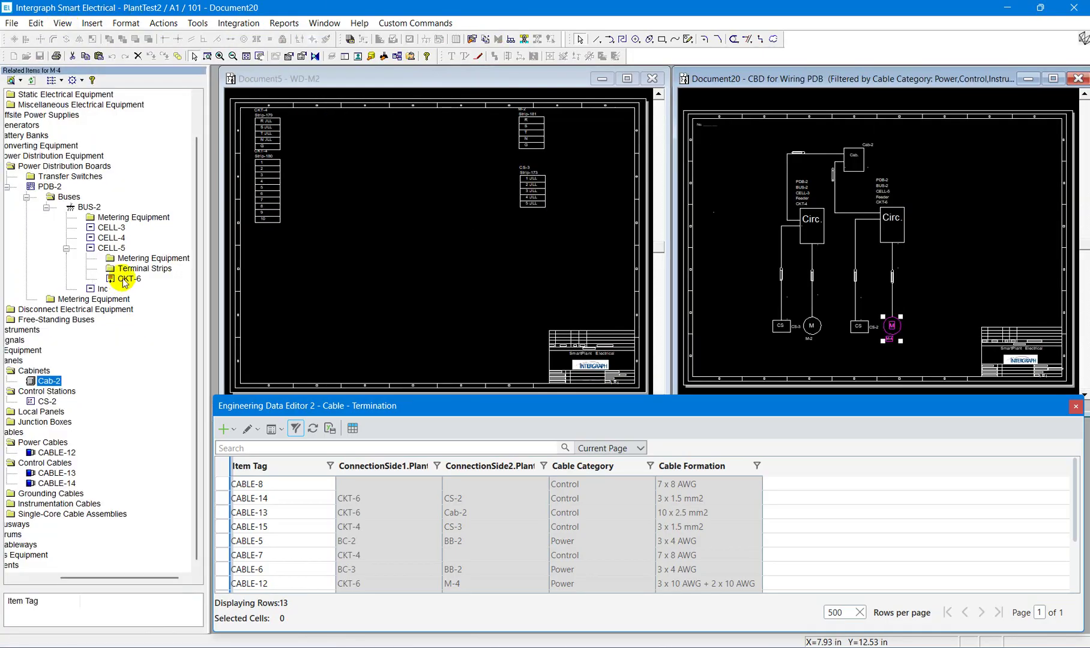
Place circuit CKT-6 below the CKT-4 strips, and control station CS-2 with motor M-4 above it on the opposite side of the WD-M2 drawing
left_click_drag(100, 283, 272, 246)
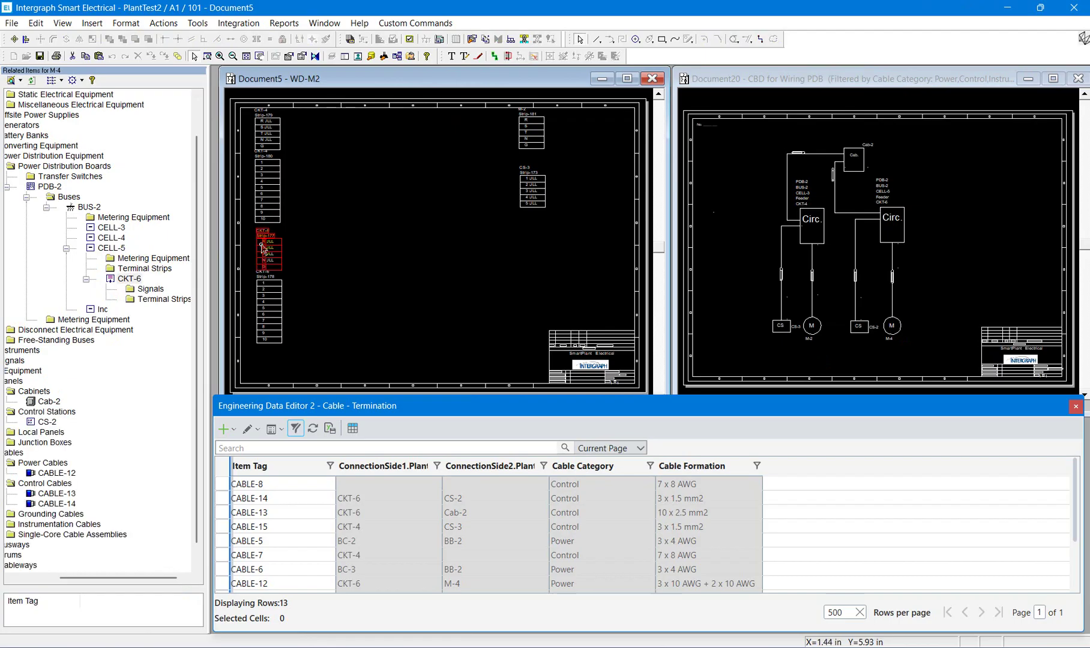
left_click_drag(47, 422, 520, 302)
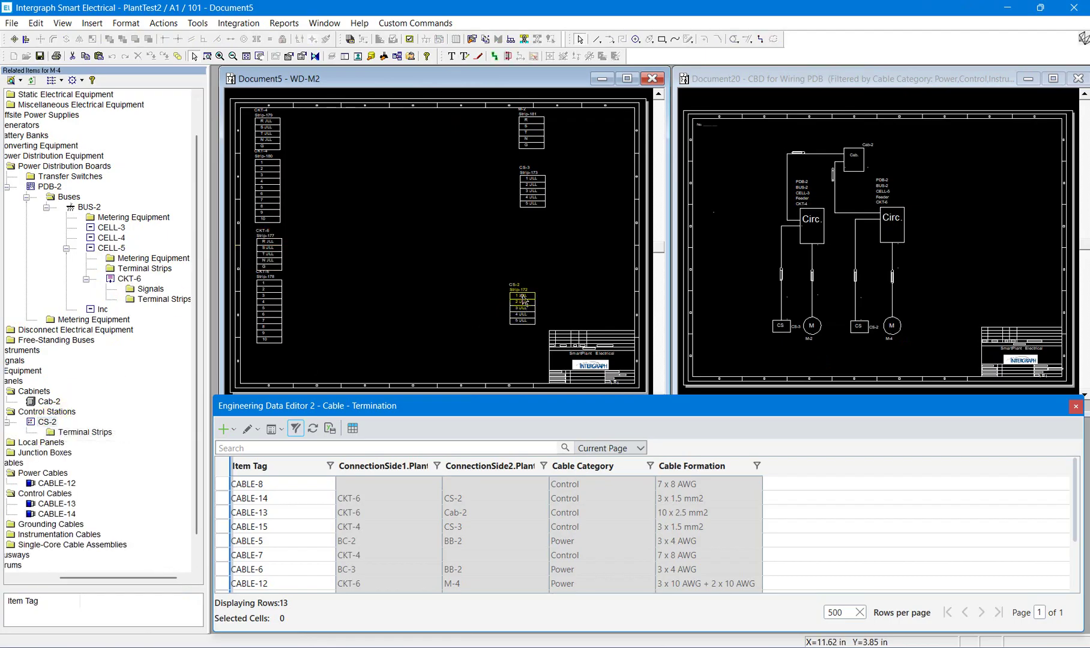
scroll(105, 124, "up", 2)
left_click_drag(43, 125, 530, 269)
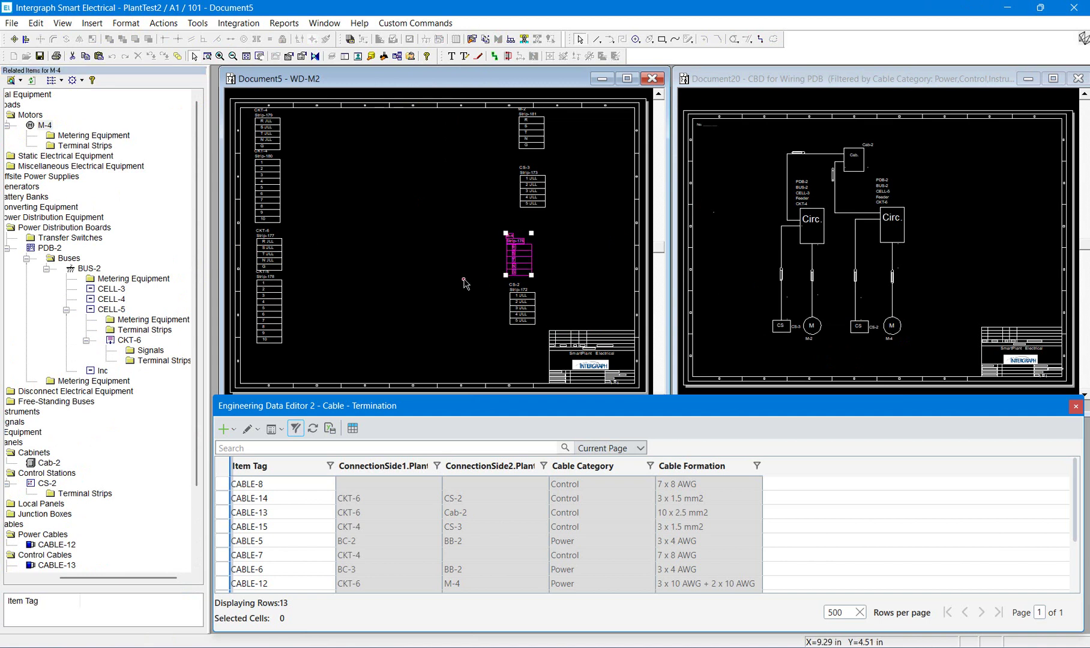
left_click(464, 282)
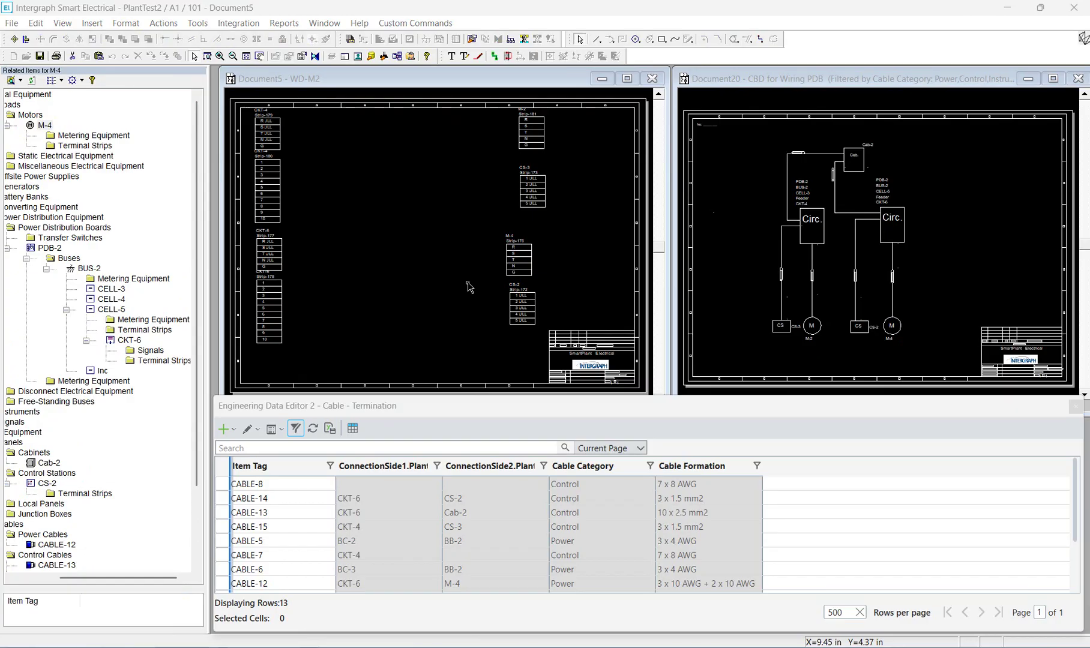
Highlight the power cables of motors M-2 and M-4 in the cable block diagram
left_click(736, 266)
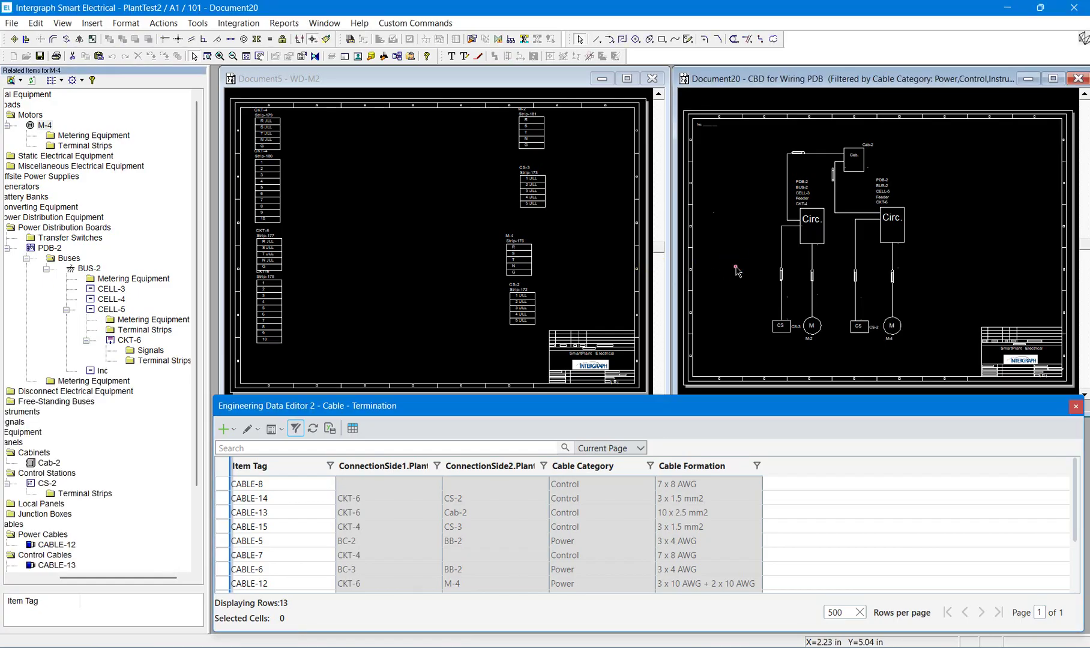
left_click(736, 268)
left_click(814, 277)
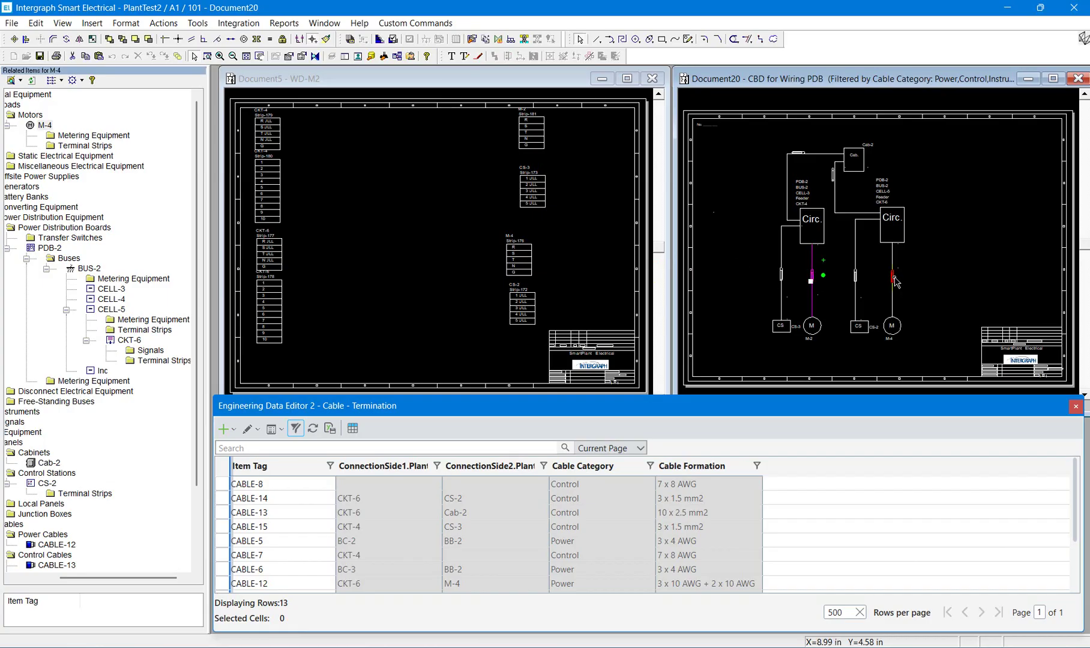
left_click(893, 278, "ctrl")
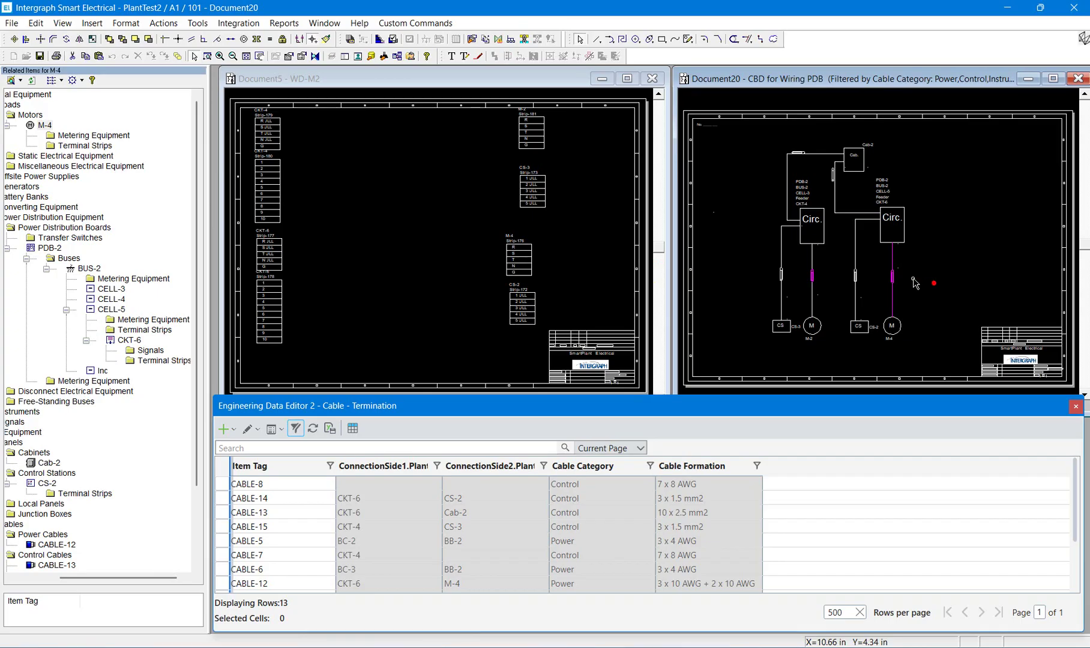
left_click(893, 277)
Filter the cable table's connection side 2 by M-2 and M-4, and select all the filtered cables
left_click(544, 464)
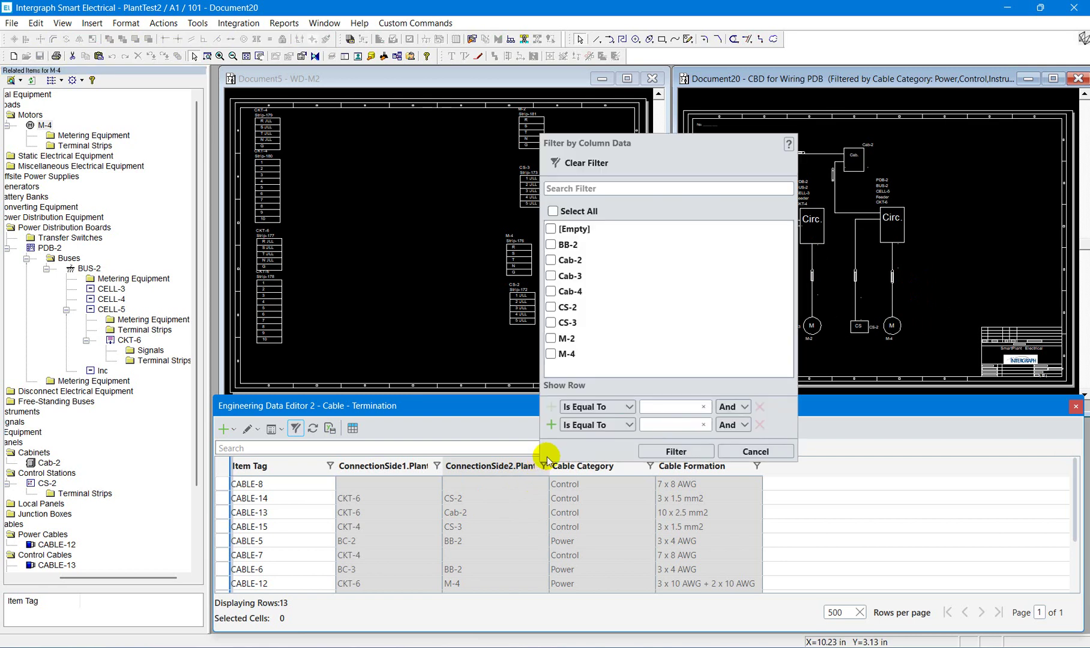
left_click(557, 339)
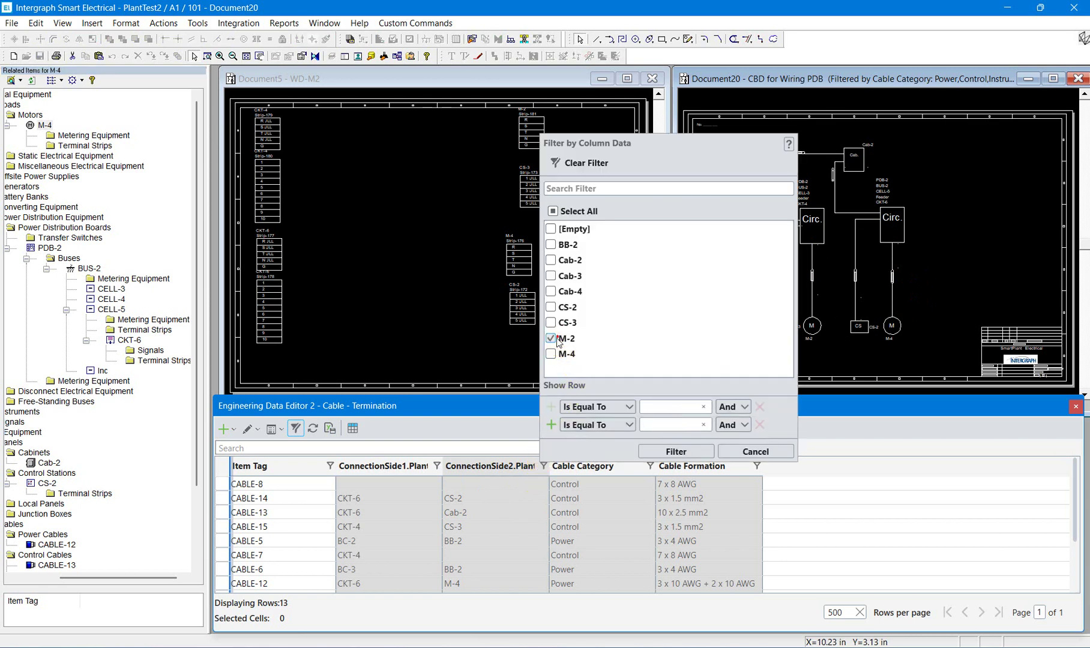
left_click(674, 451)
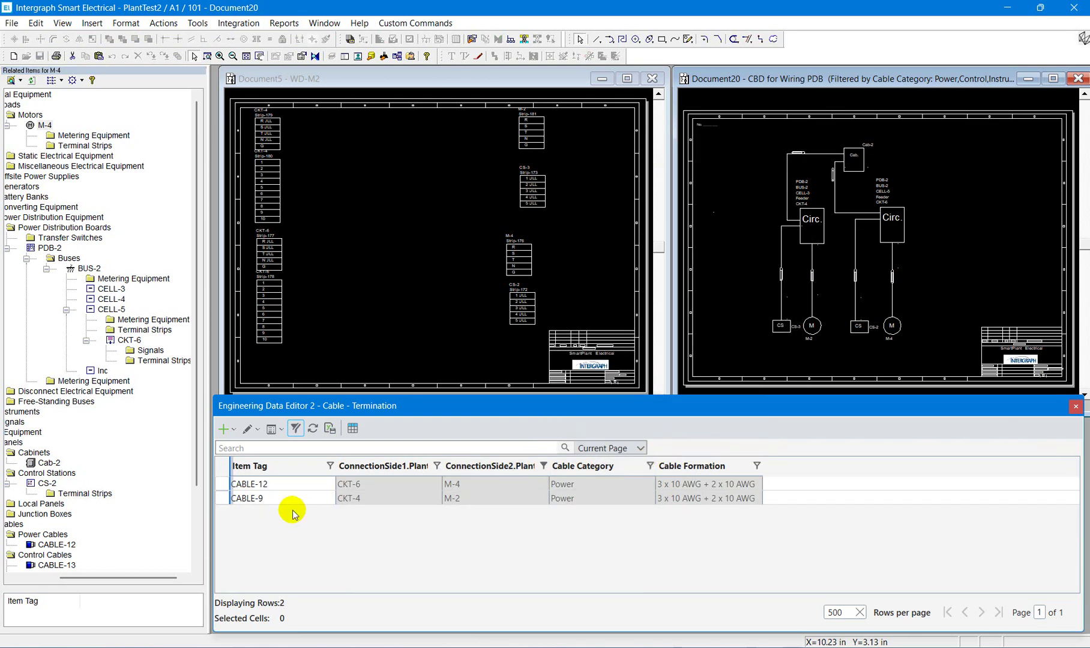
left_click(227, 466)
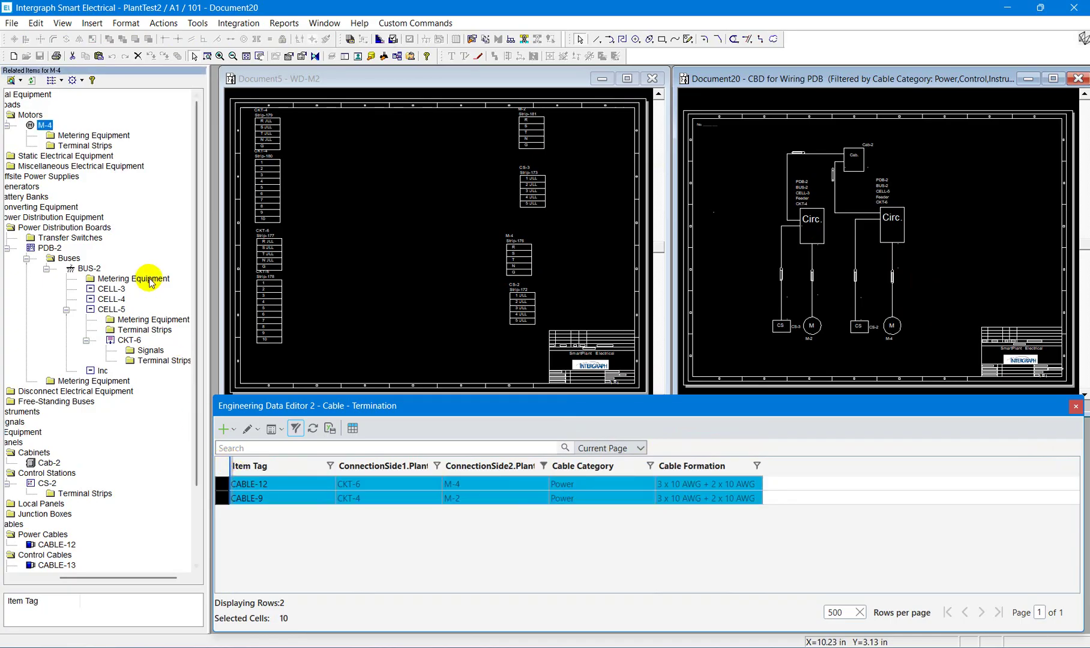
Start a Batch Cable Connection for CABLE-12 and CABLE-9 with both cable sides activated, keeping terminal strip sequence 1 on each side
left_click(161, 23)
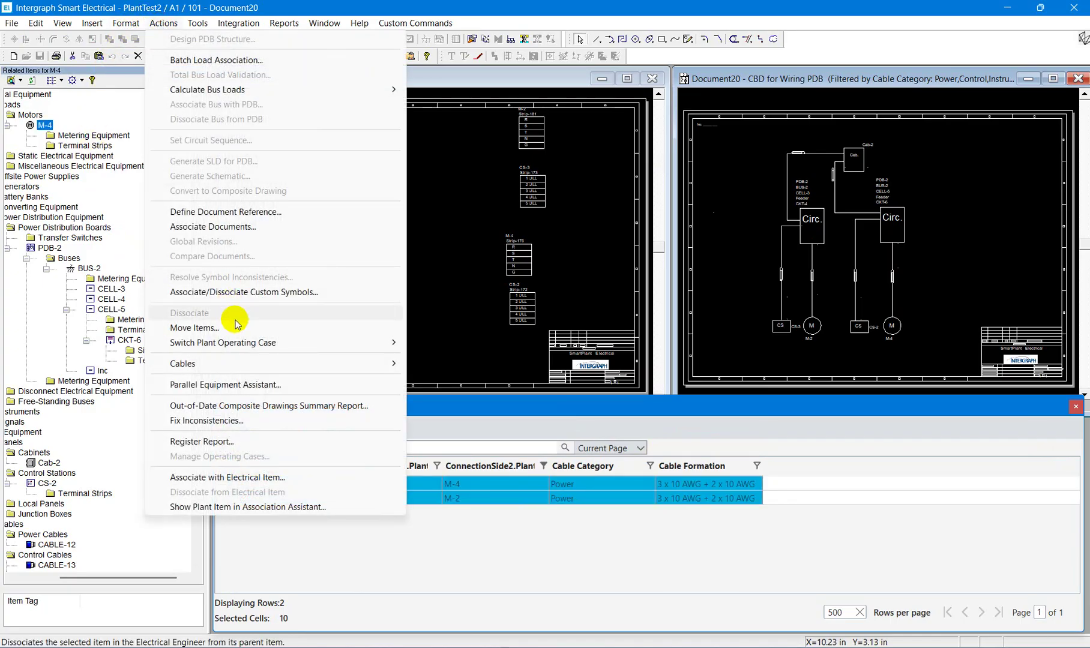
mouse_move(248, 364)
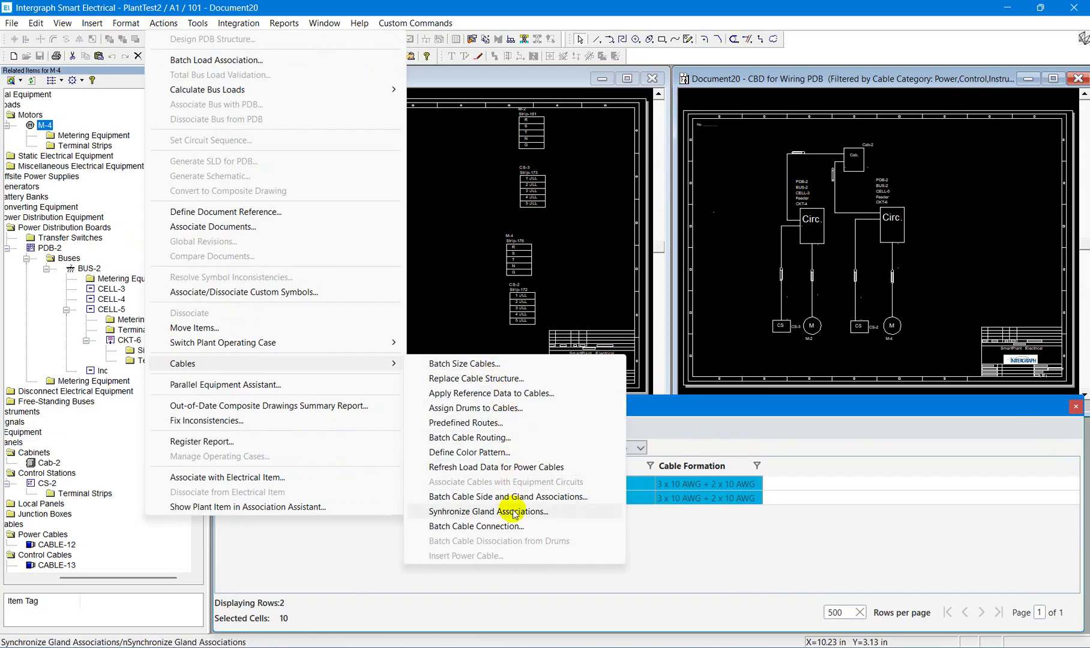
left_click(528, 527)
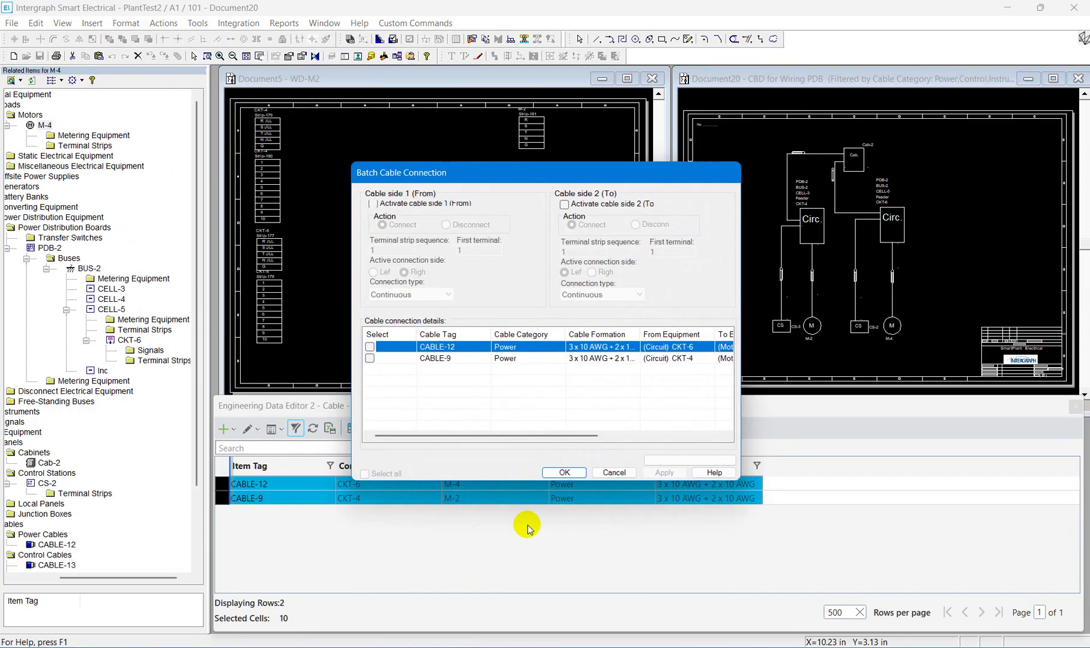
left_click(398, 205)
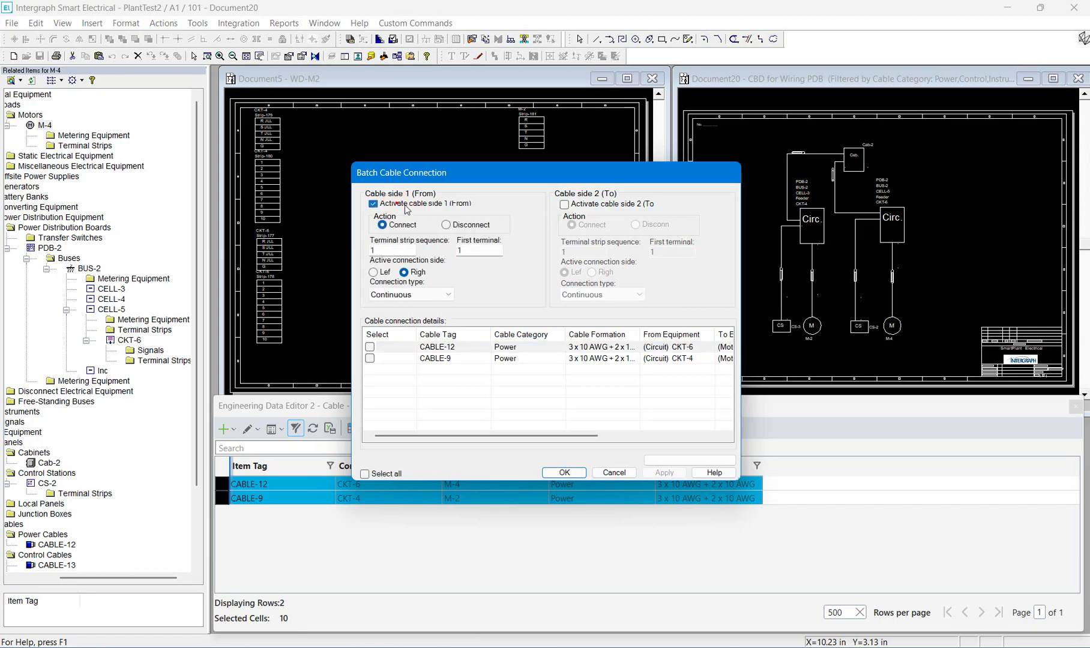
left_click(581, 205)
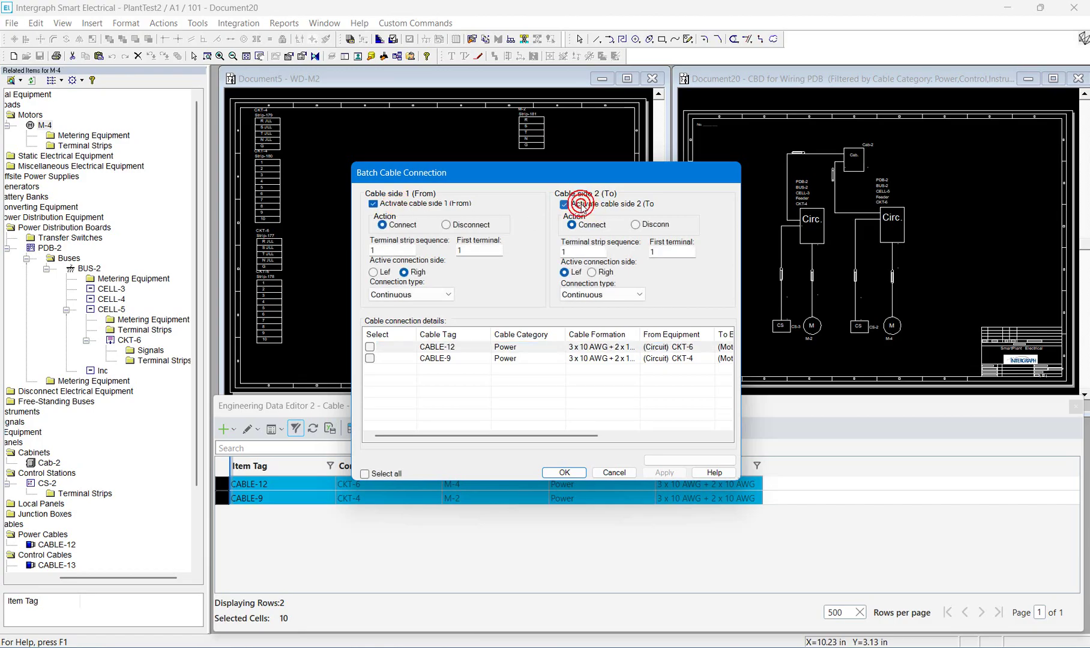
left_click(385, 251)
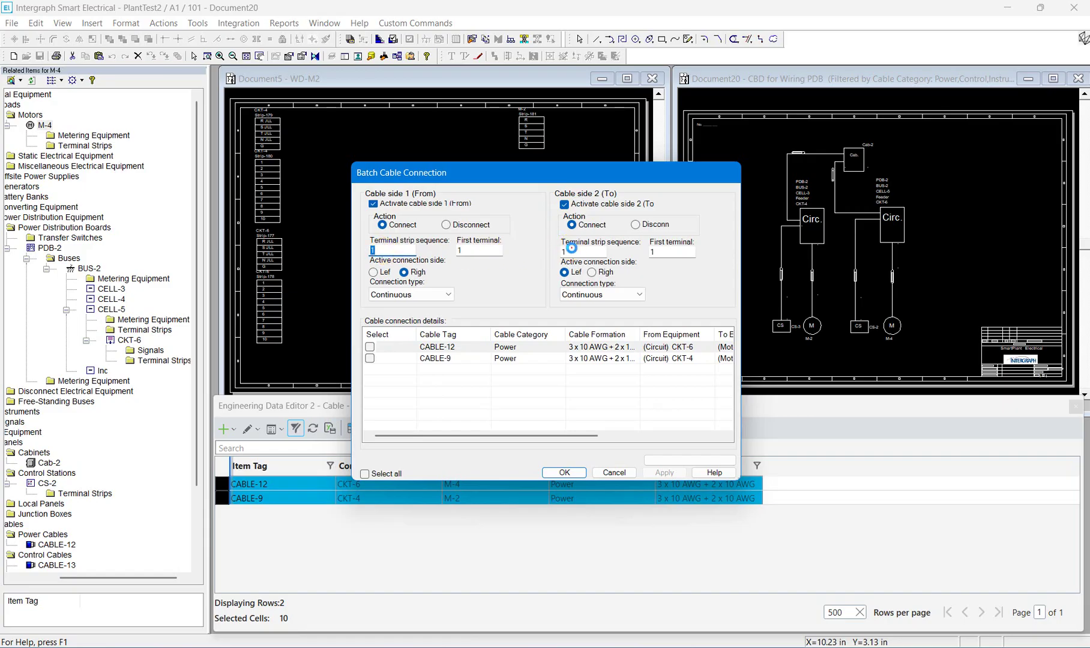
left_click(566, 252)
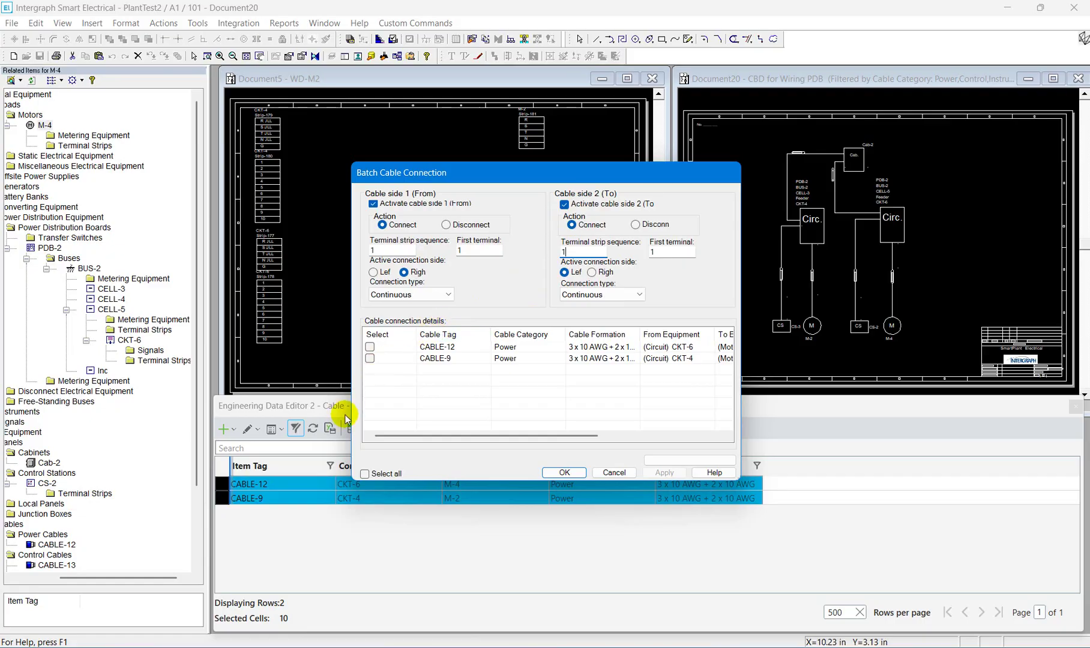
Include all listed power cables and run the batch connection
left_click(365, 474)
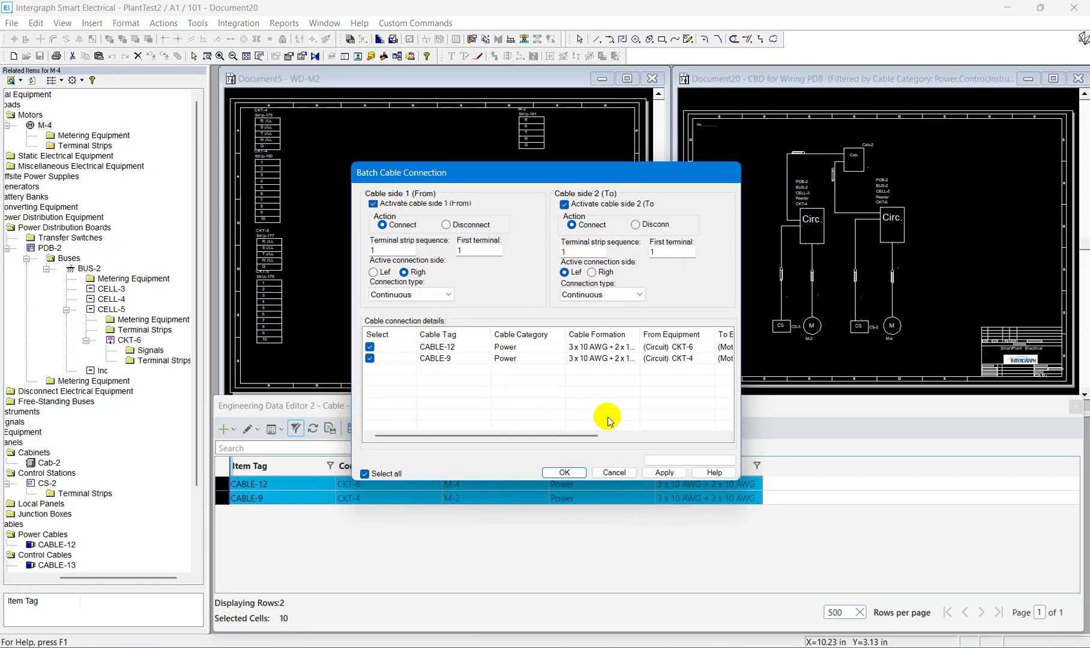
left_click(564, 473)
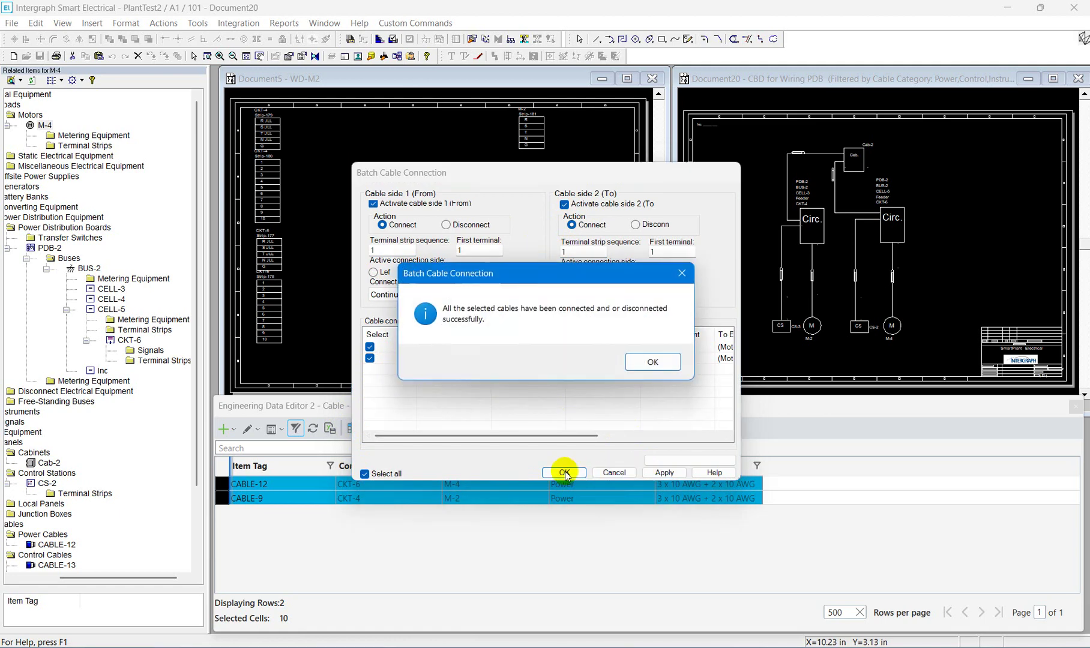
left_click(654, 363)
Refresh the WD-M2 drawing to display the connected power cables
left_click(409, 248)
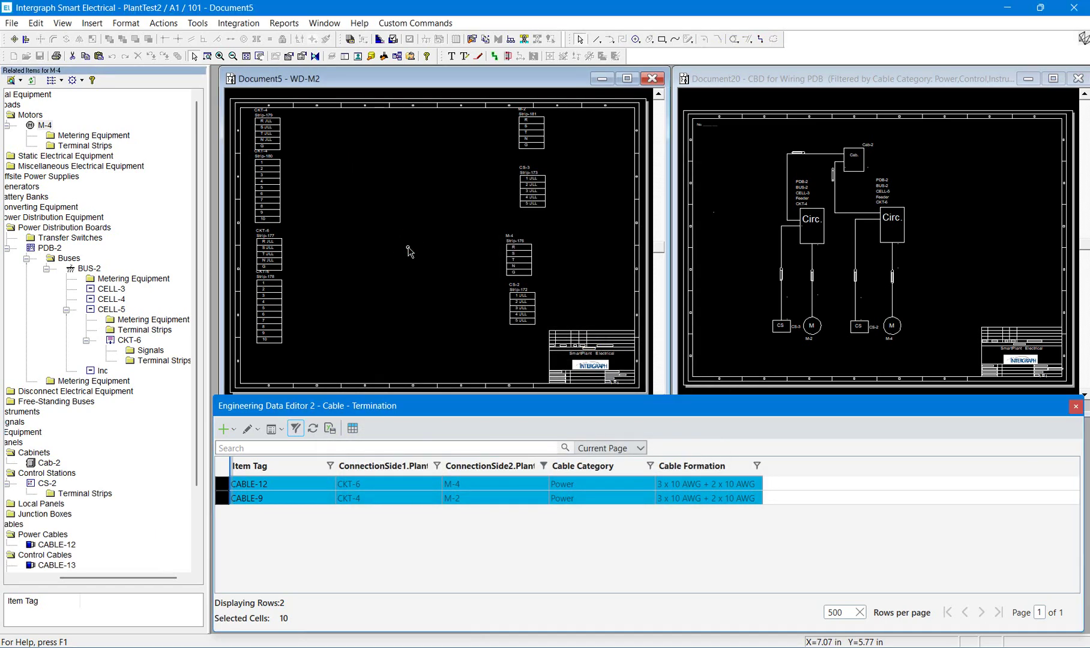
left_click(62, 24)
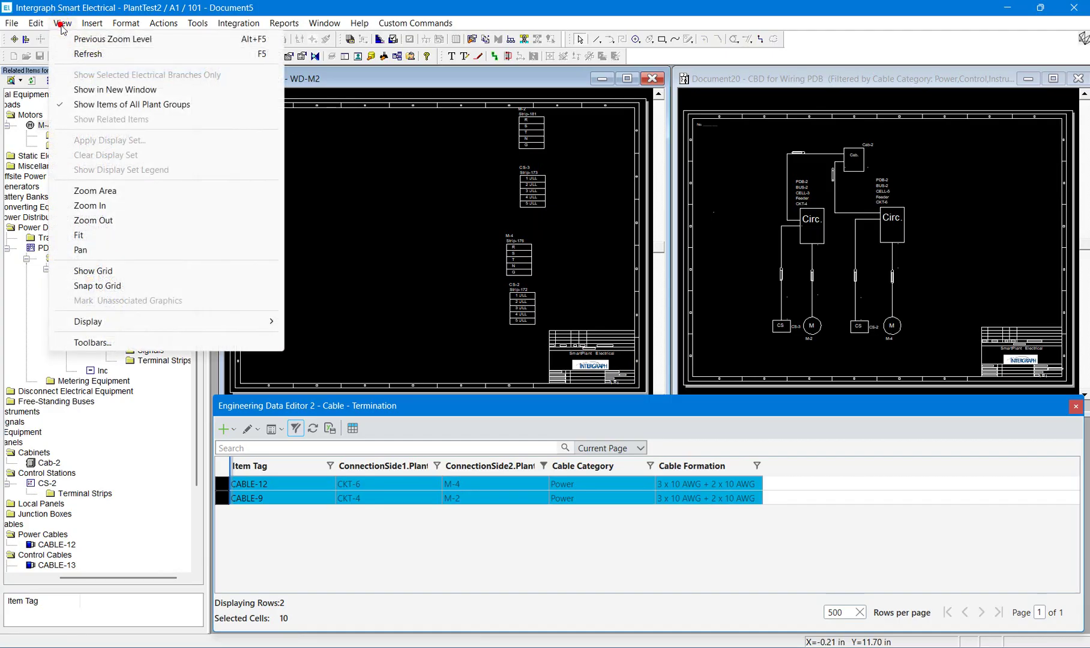
left_click(77, 54)
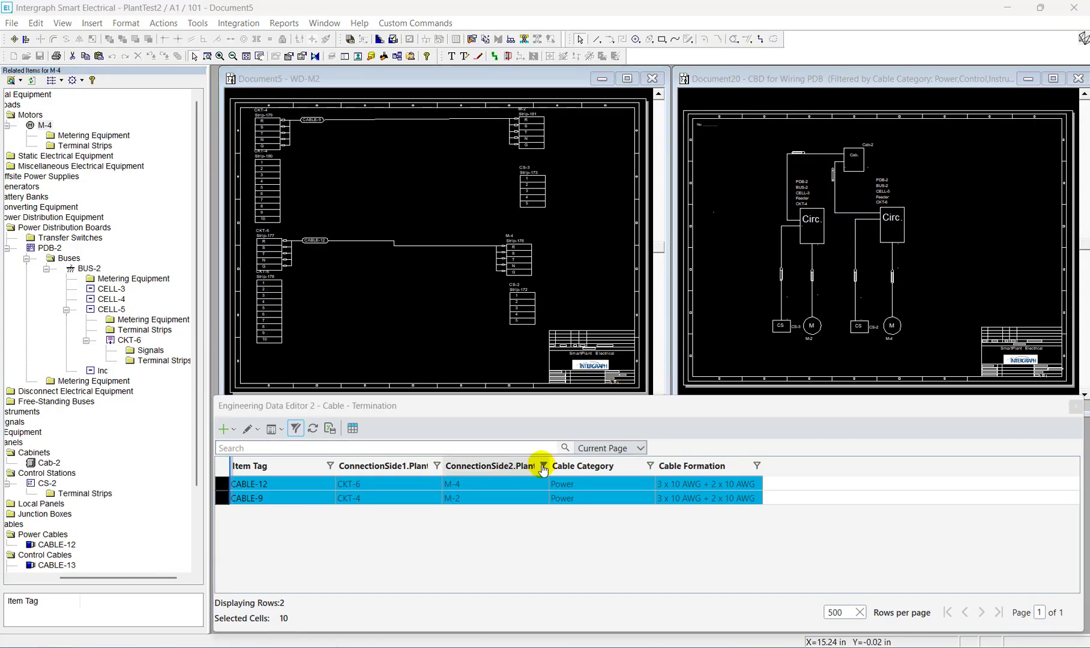
Change the connection side 2 filter from the motors to CS-2 and CS-3, and select all the filtered cables
left_click(543, 467)
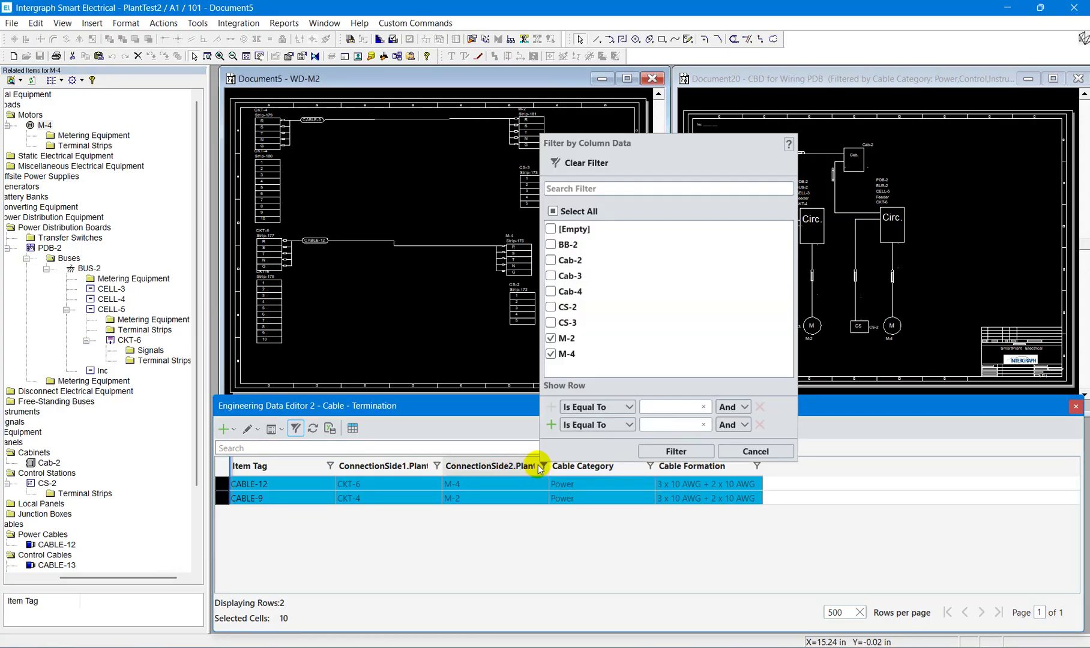
left_click(565, 341)
left_click(564, 307)
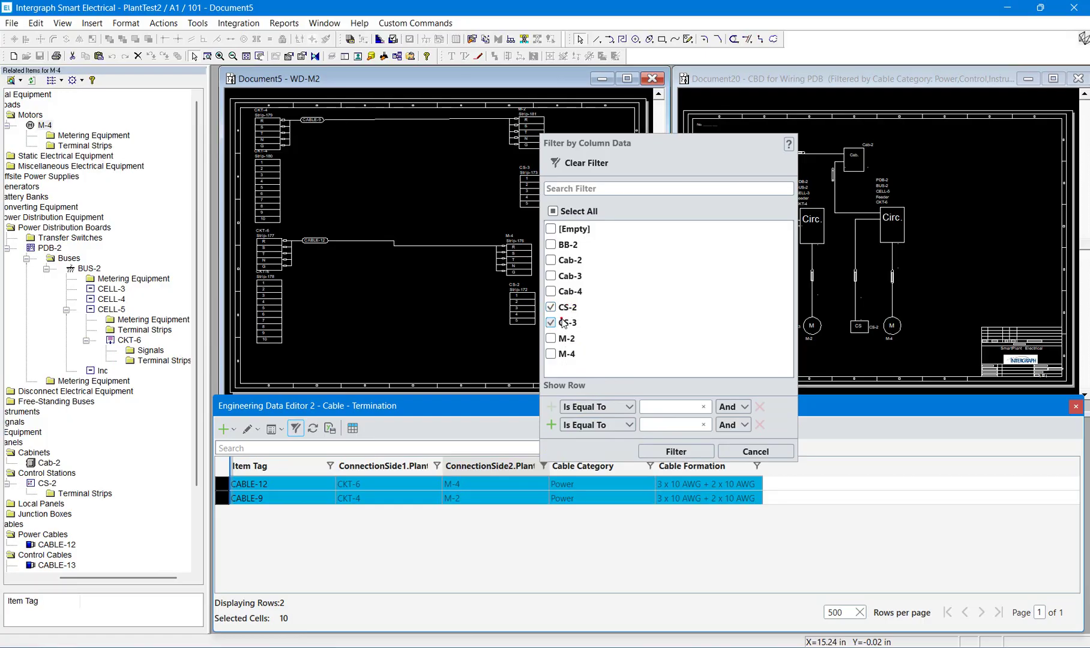
left_click(675, 451)
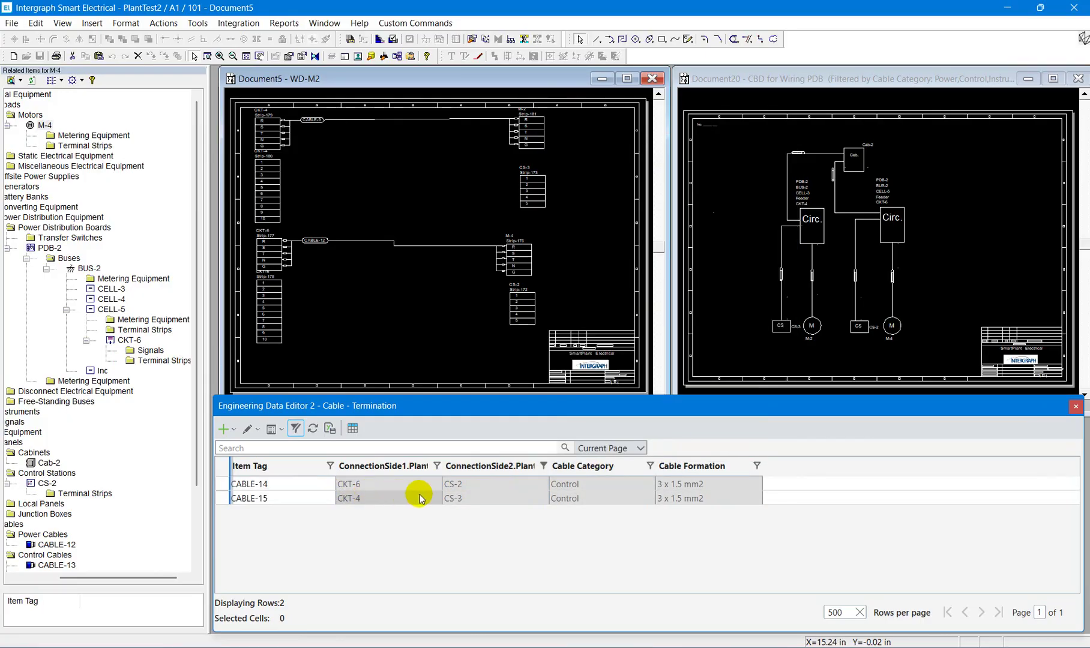
left_click(228, 468)
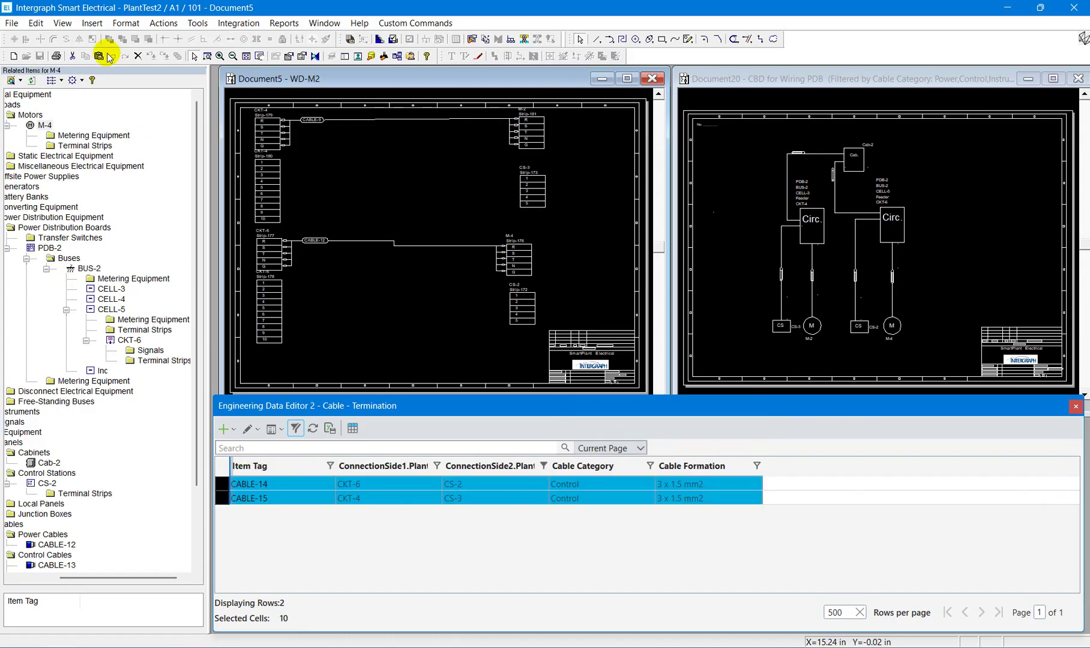
Start a Batch Cable Connection for CABLE-14 and CABLE-15 and activate both cable sides
left_click(164, 23)
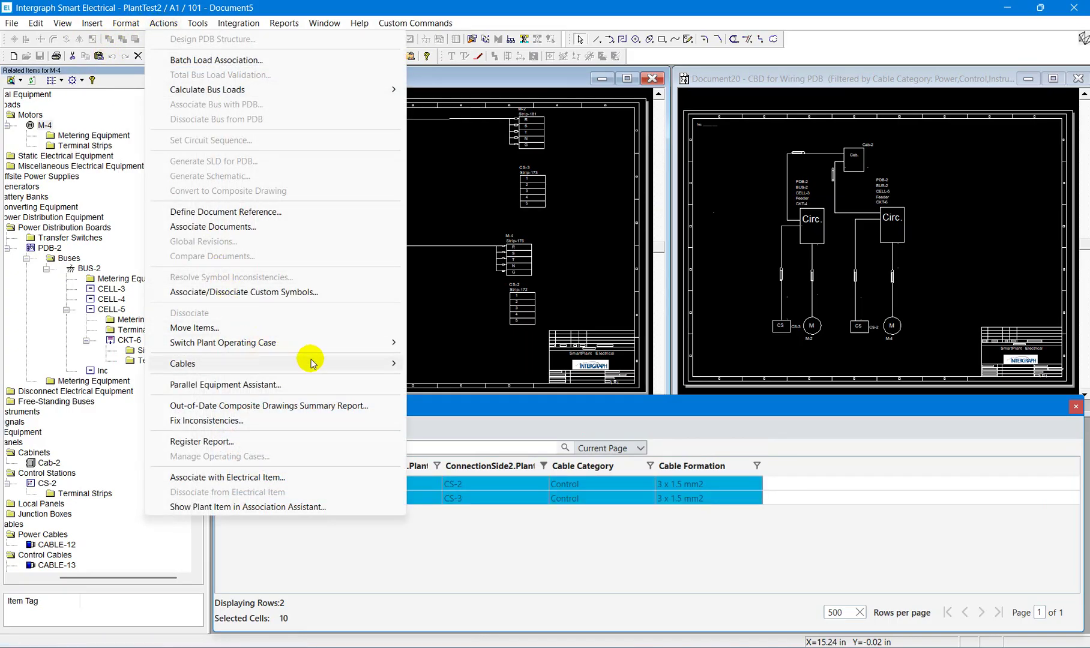
mouse_move(307, 360)
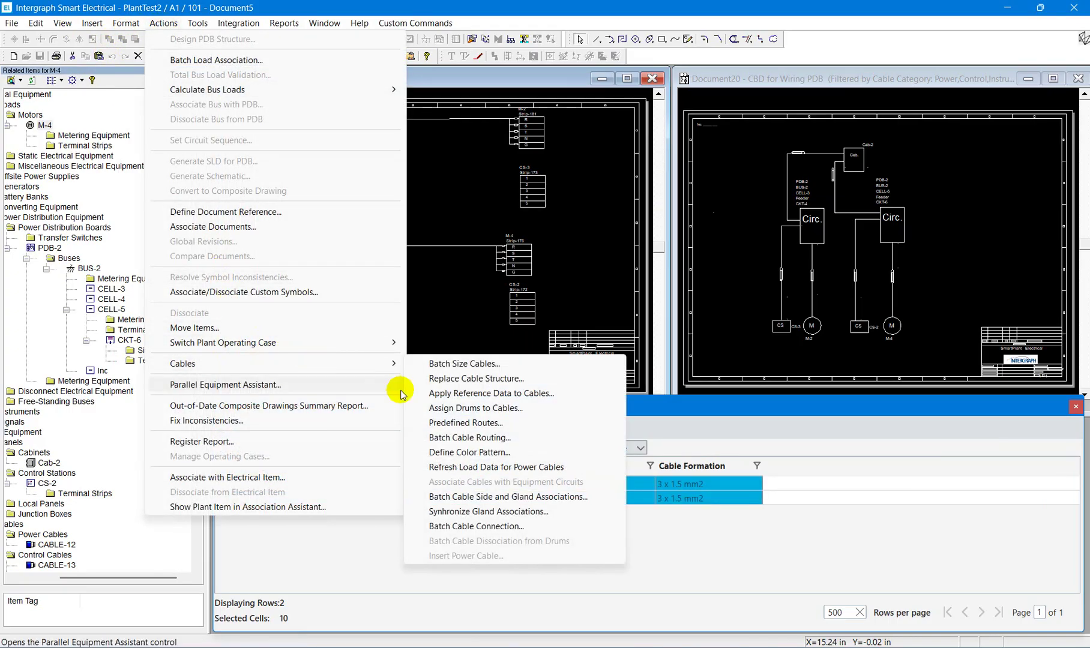
left_click(528, 525)
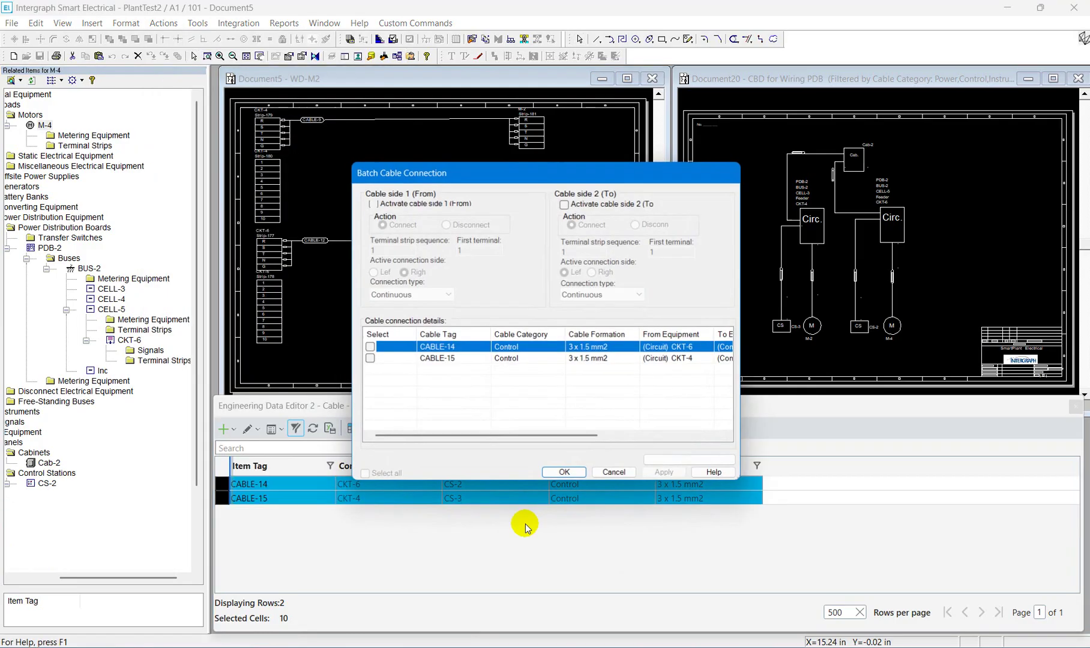
left_click(408, 205)
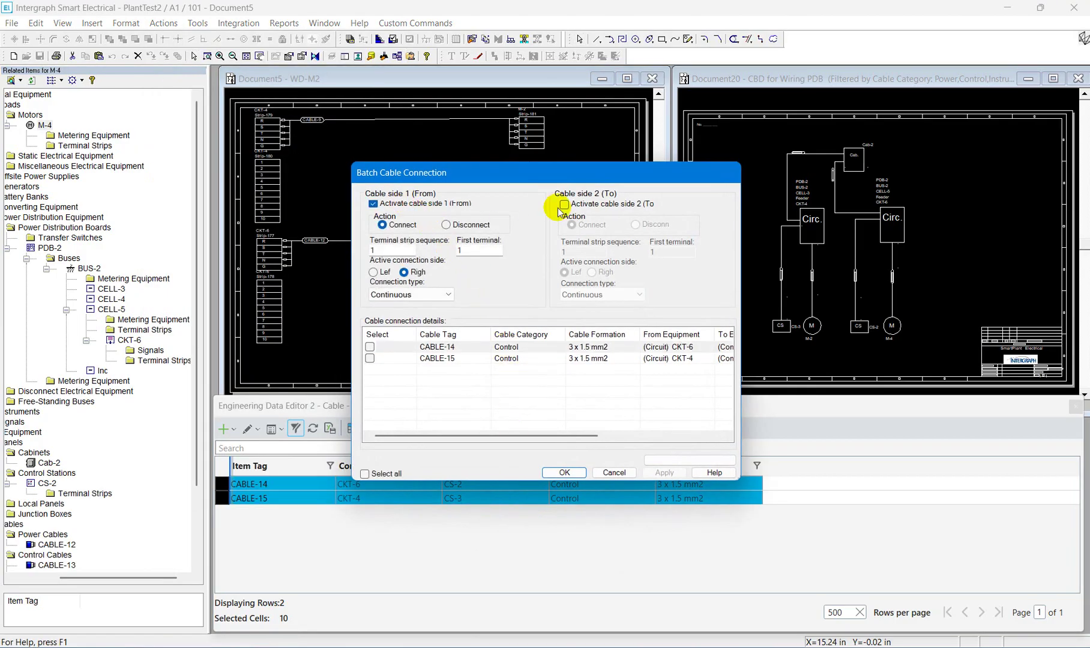
left_click(590, 207)
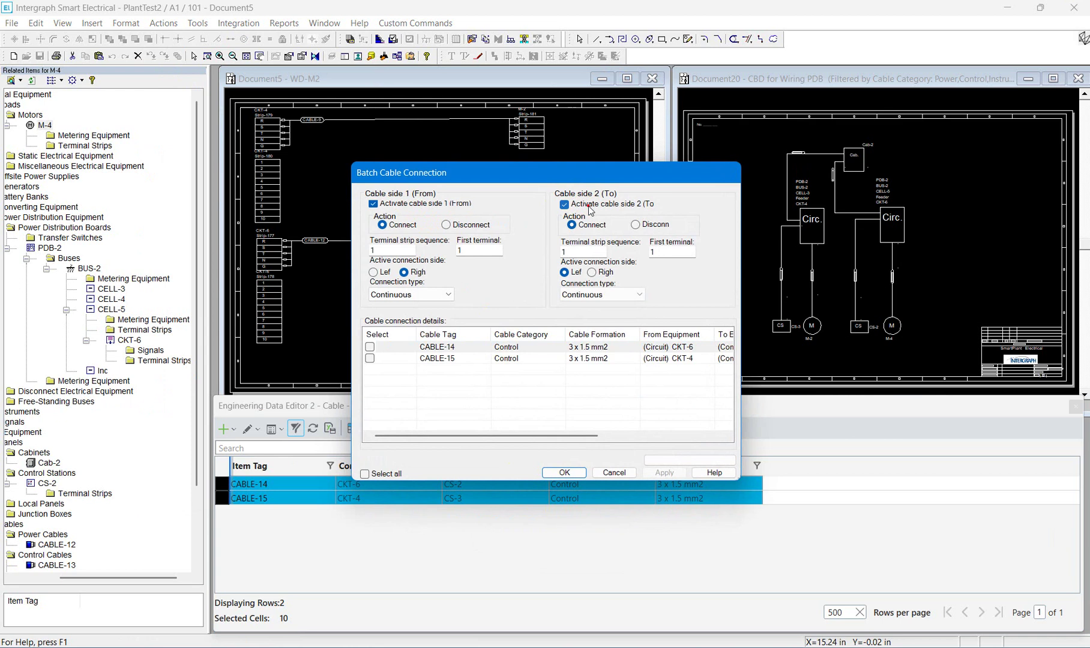
Set cable side 1 to terminal strip sequence 2 with the R-TS-CKT-Cntrl-10t connection type
left_click(391, 250)
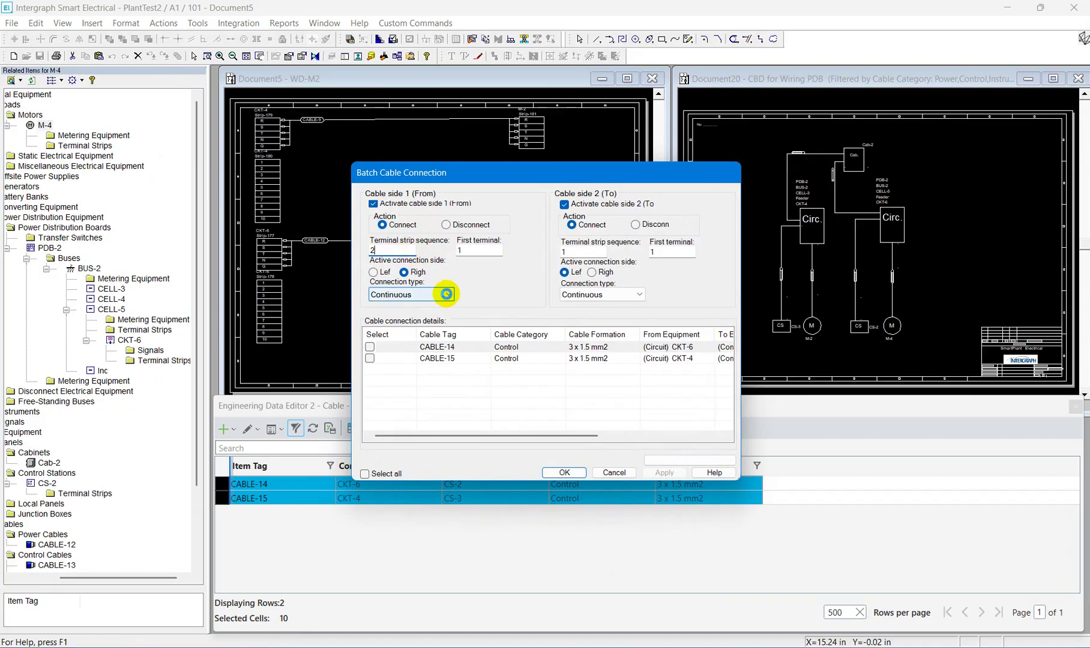
left_click(446, 294)
left_click(423, 313)
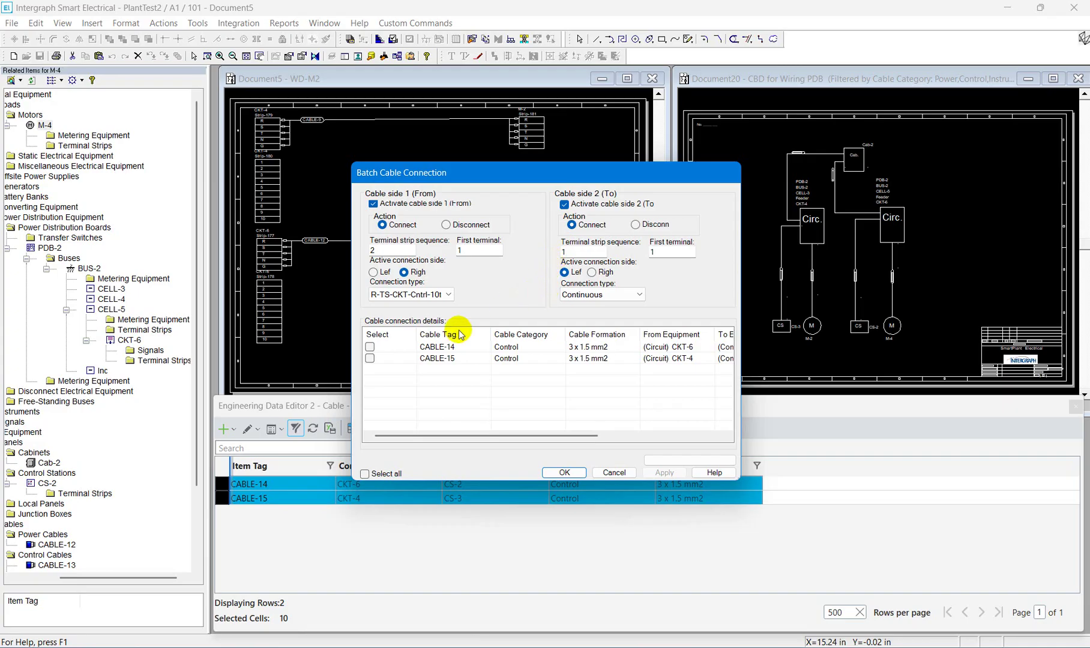
Run the batch connection for all listed control cables and refresh the WD-M2 drawing
left_click(364, 474)
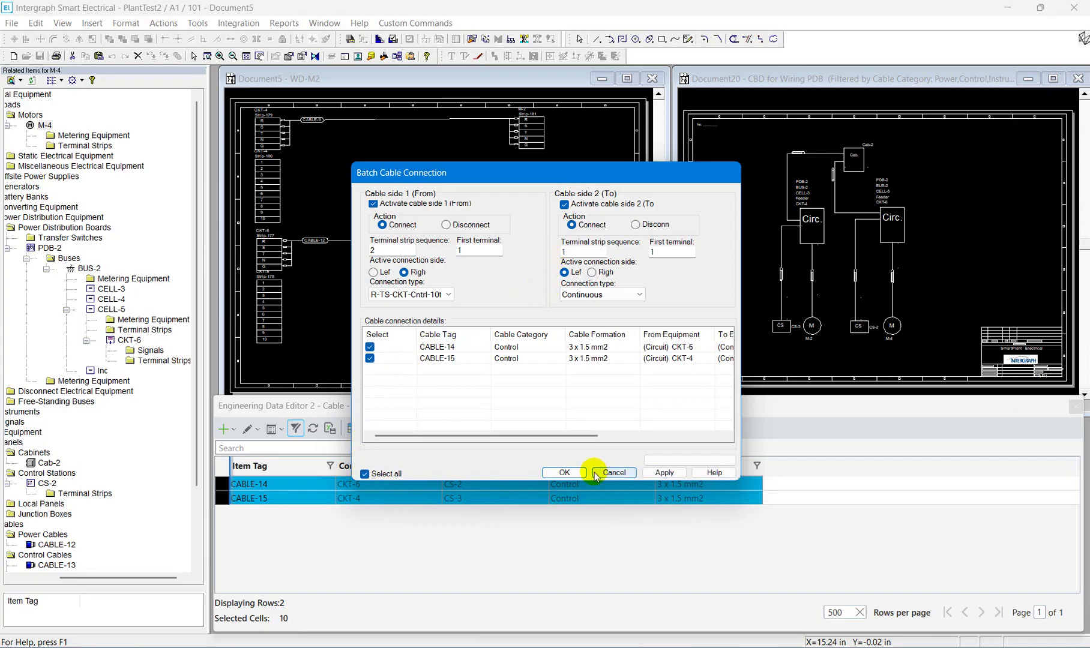
left_click(565, 473)
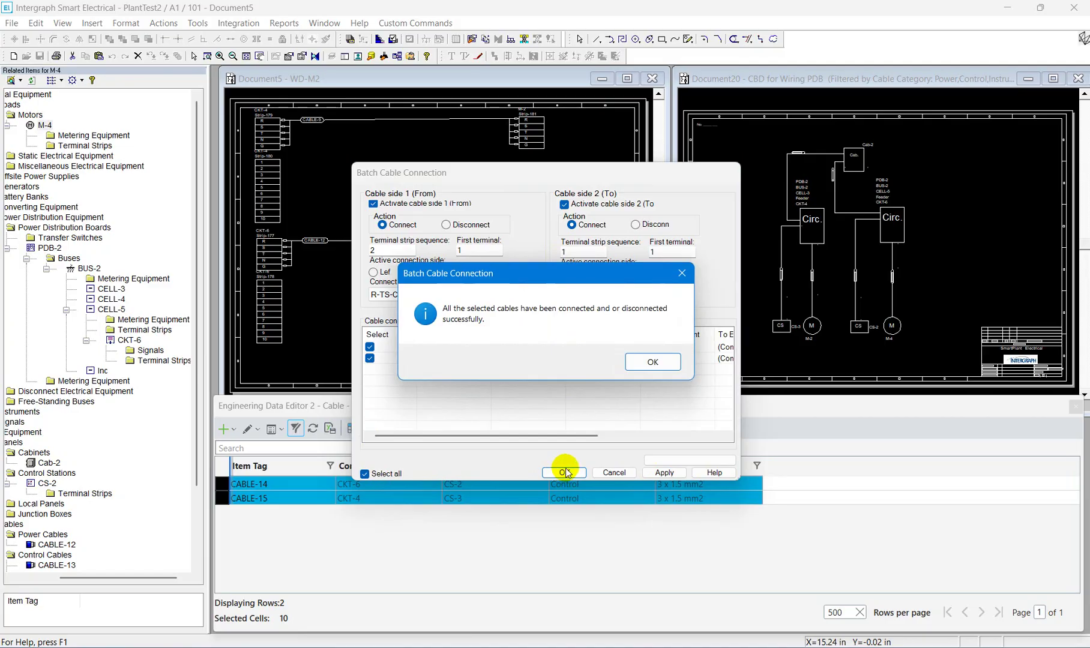
left_click(652, 362)
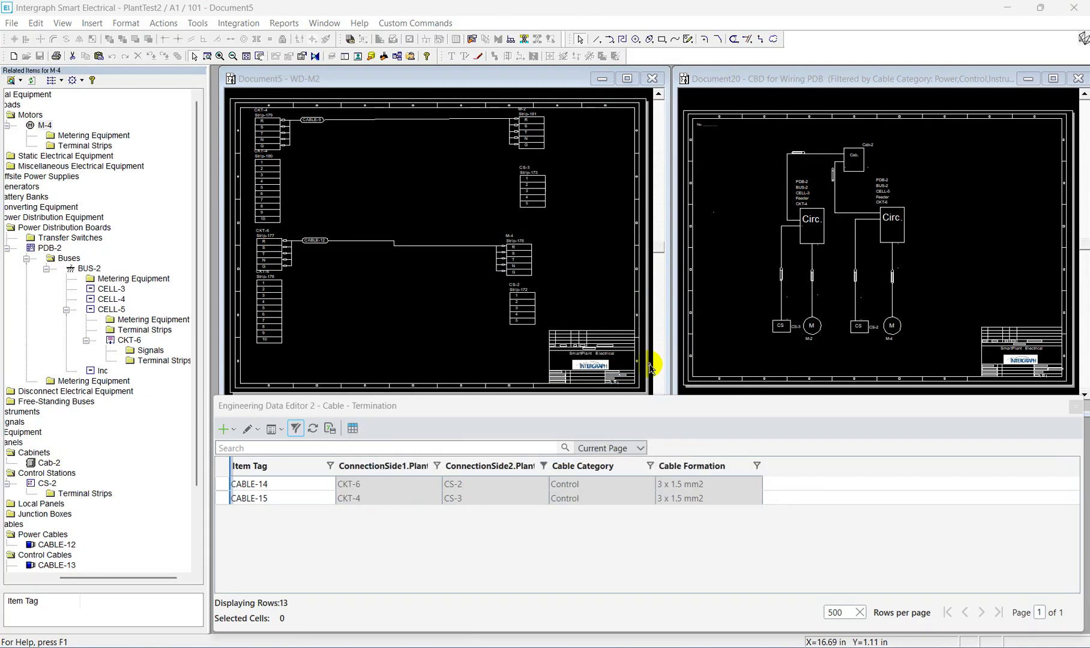
left_click(63, 23)
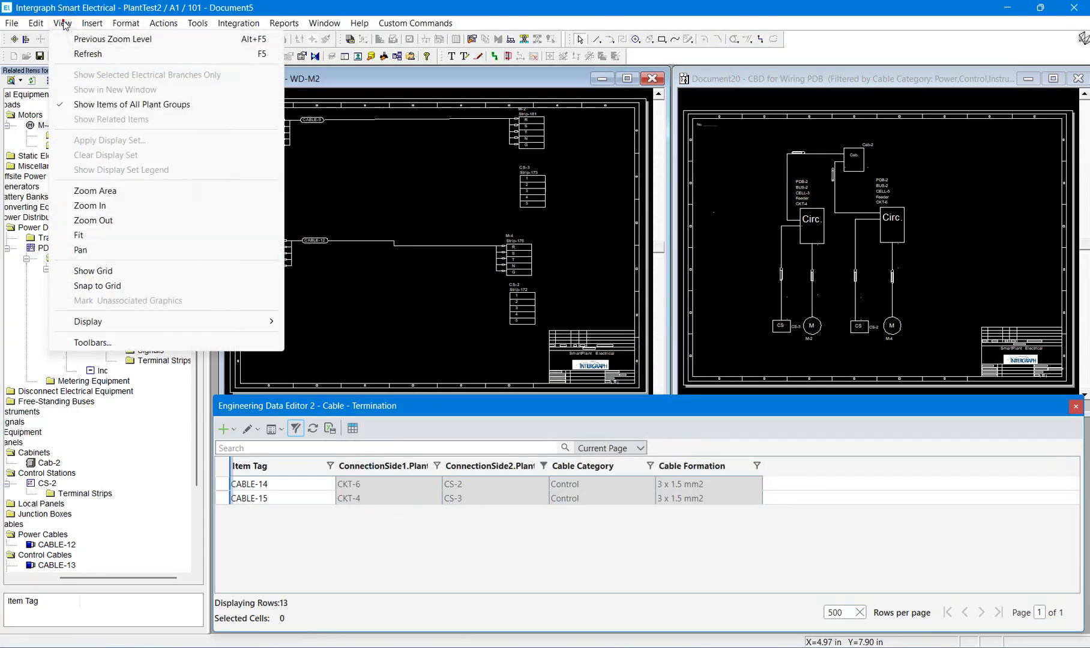
left_click(84, 54)
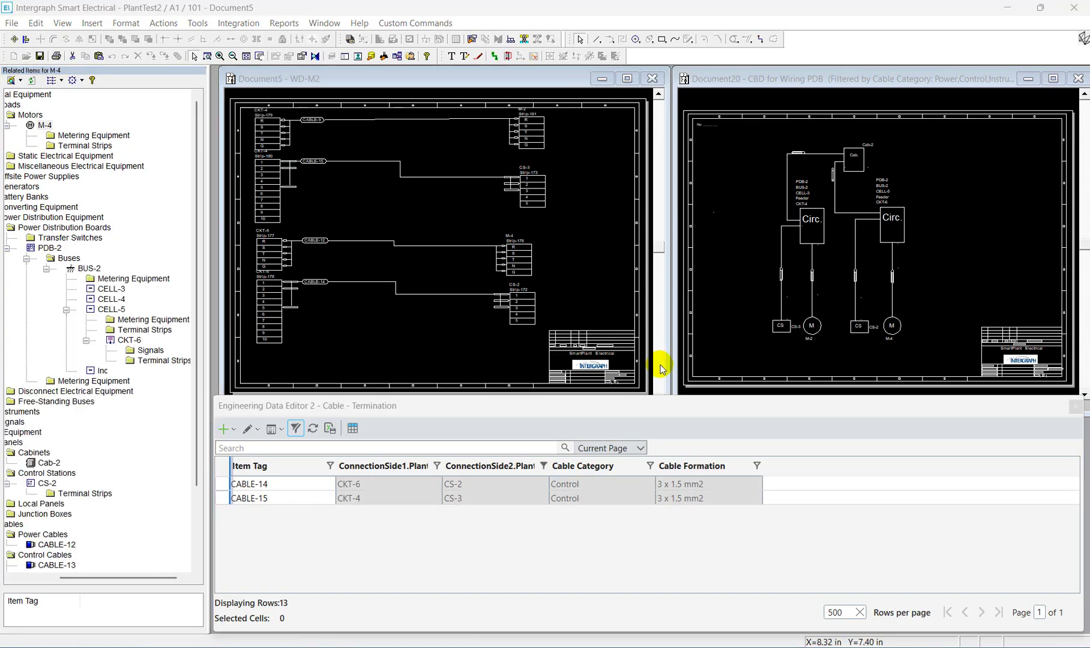
Shift the vertical CABLE-15 segment beside Strip-180 slightly to the right, clear of the conductor labels
left_click(207, 57)
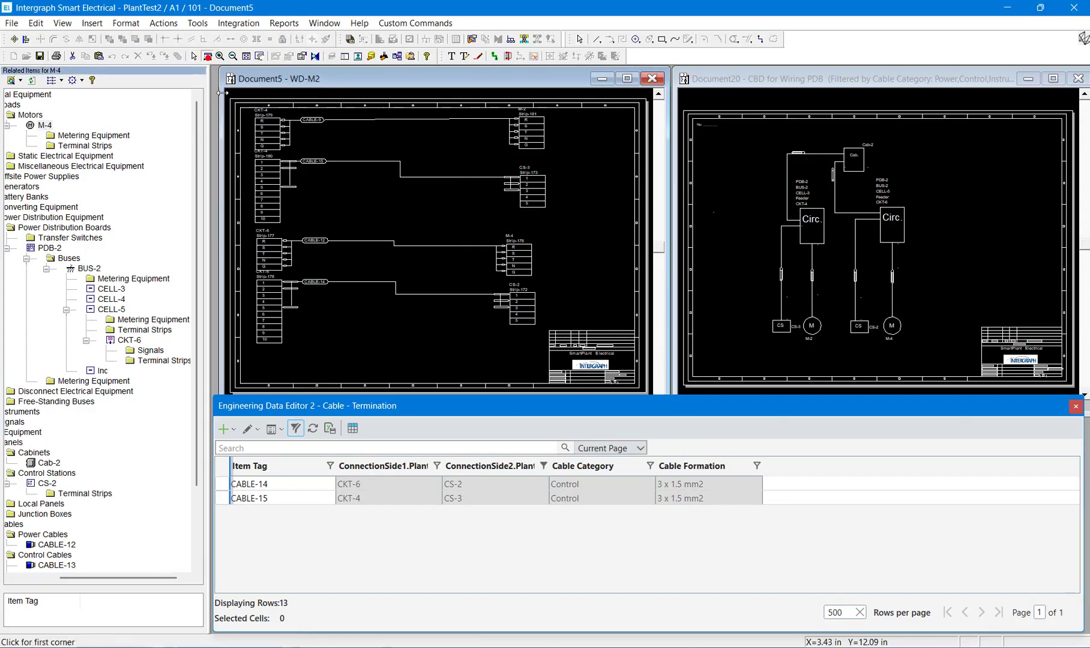
left_click_drag(226, 101, 411, 270)
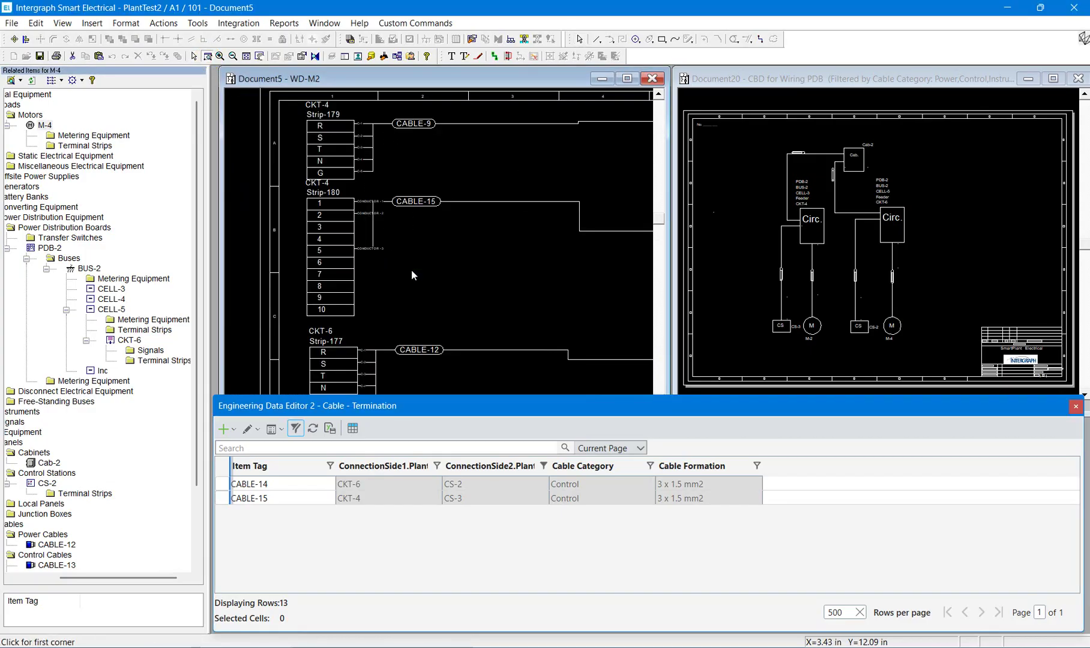
left_click(373, 213)
left_click_drag(378, 201, 389, 203)
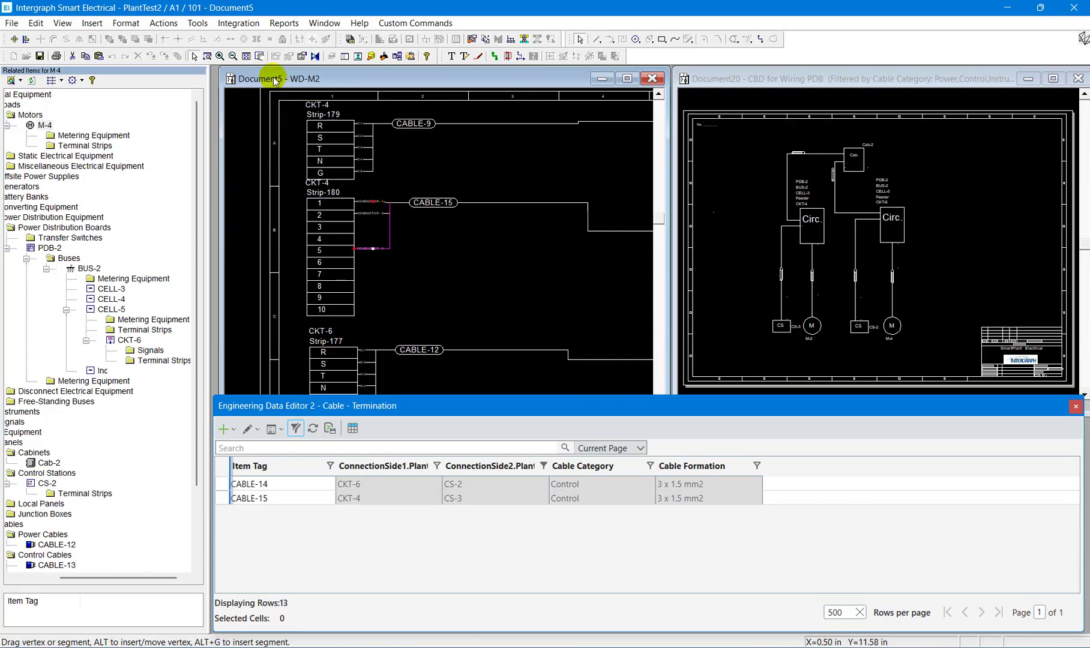
left_click(246, 56)
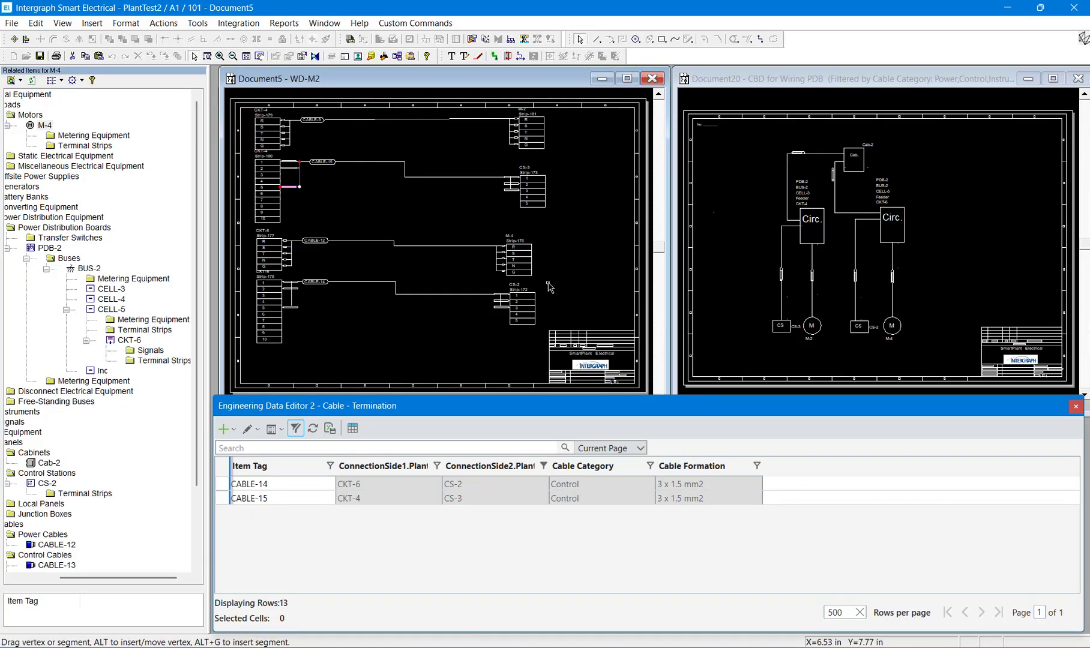
Move the M-4 terminal strip into line with CKT-6's power strip so that CABLE-12 runs straight
left_click(531, 267)
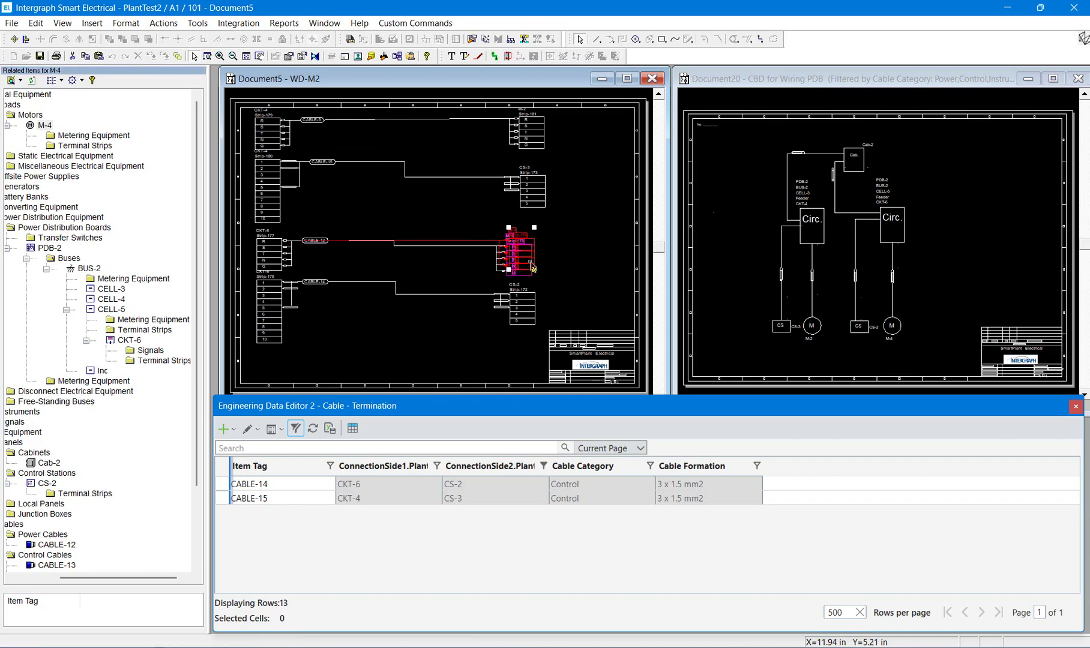
left_click(582, 270)
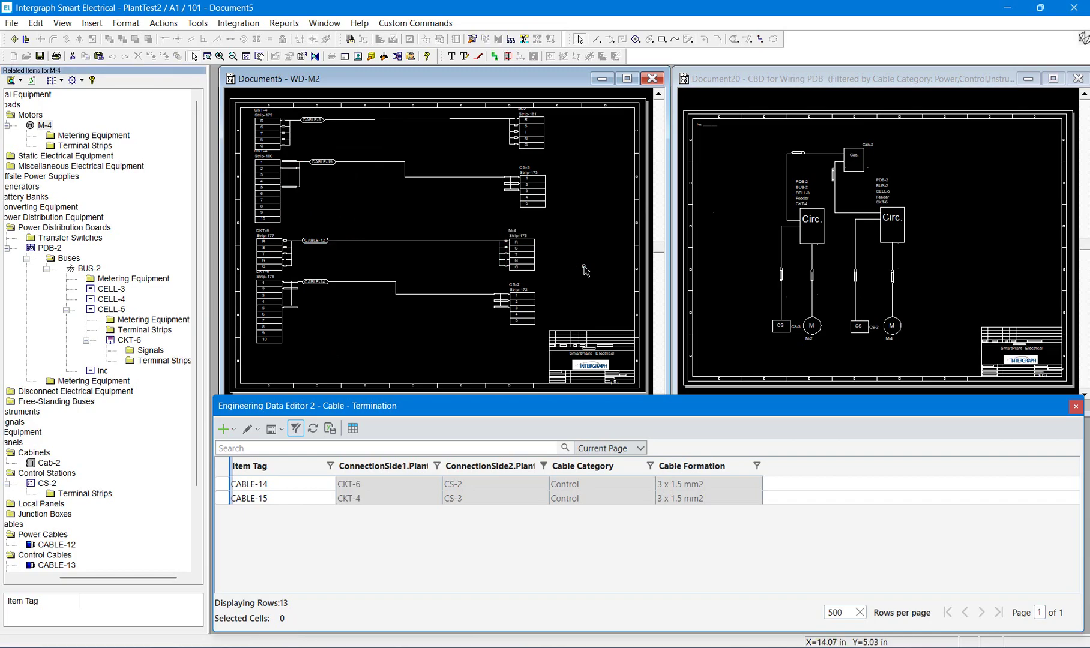